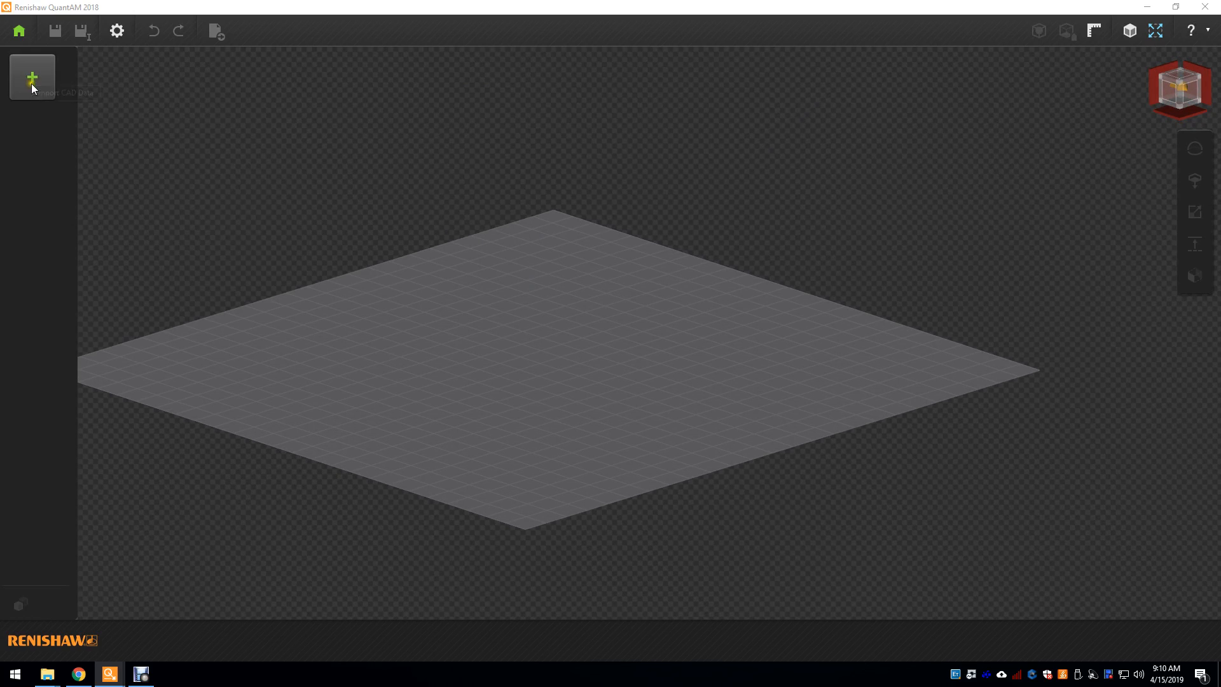
Step: Import part1_s.stl and orient the upright bar so that one of its long side faces lies on the build plate
{"action": "left_click", "coordinate": [188, 165]}
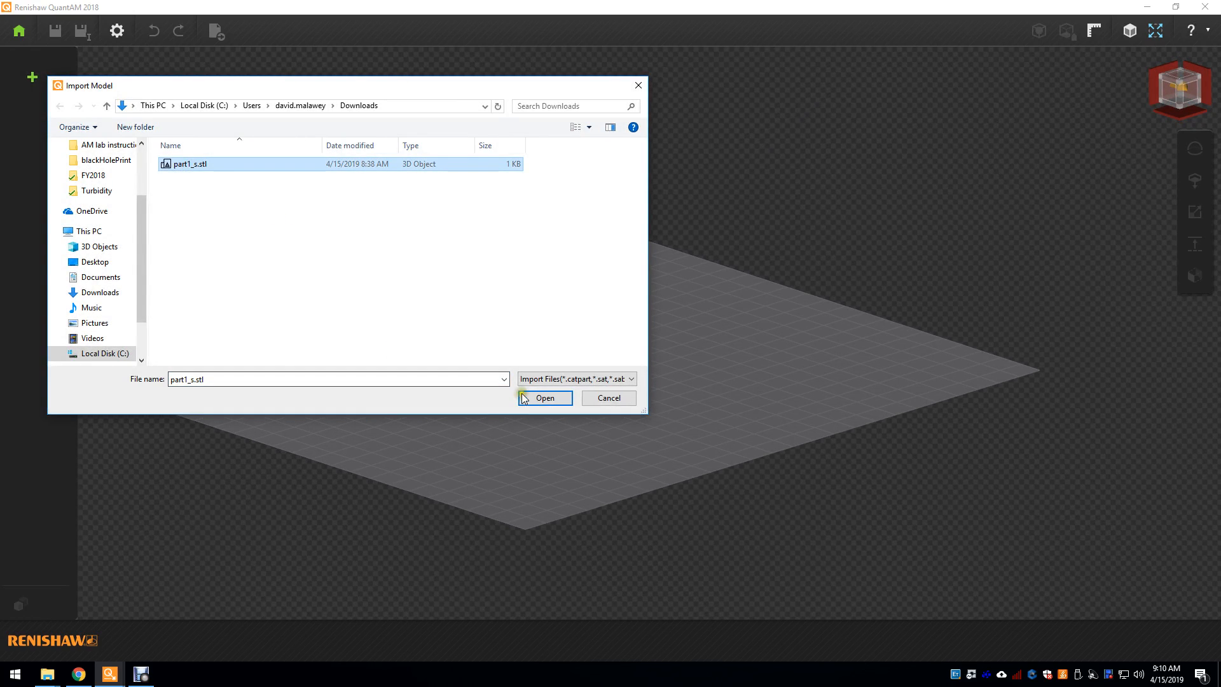
{"action": "left_click", "coordinate": [544, 399]}
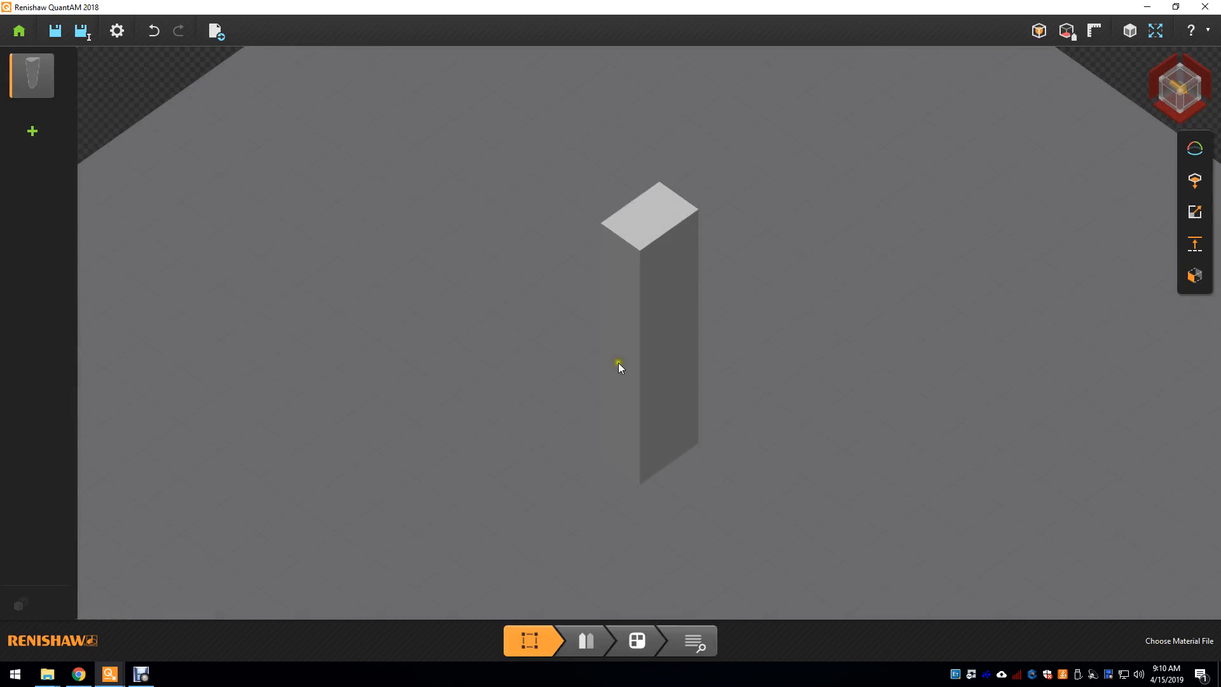
{"action": "left_click", "coordinate": [1196, 181]}
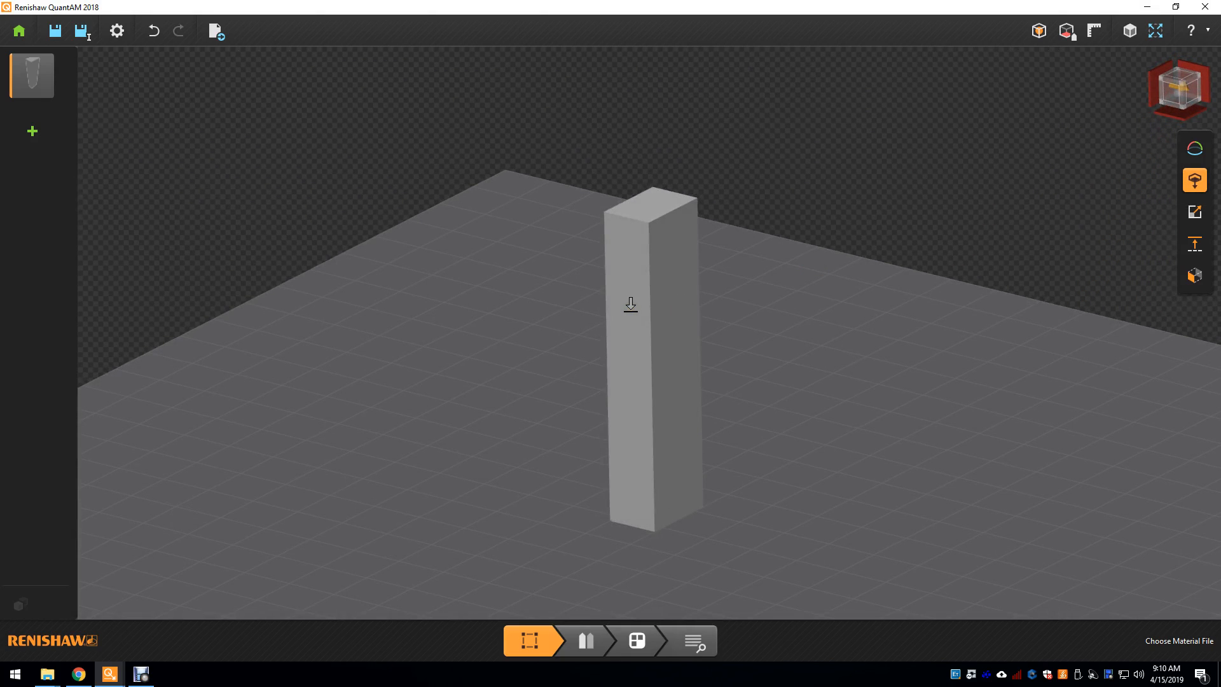
{"action": "left_click", "coordinate": [631, 305]}
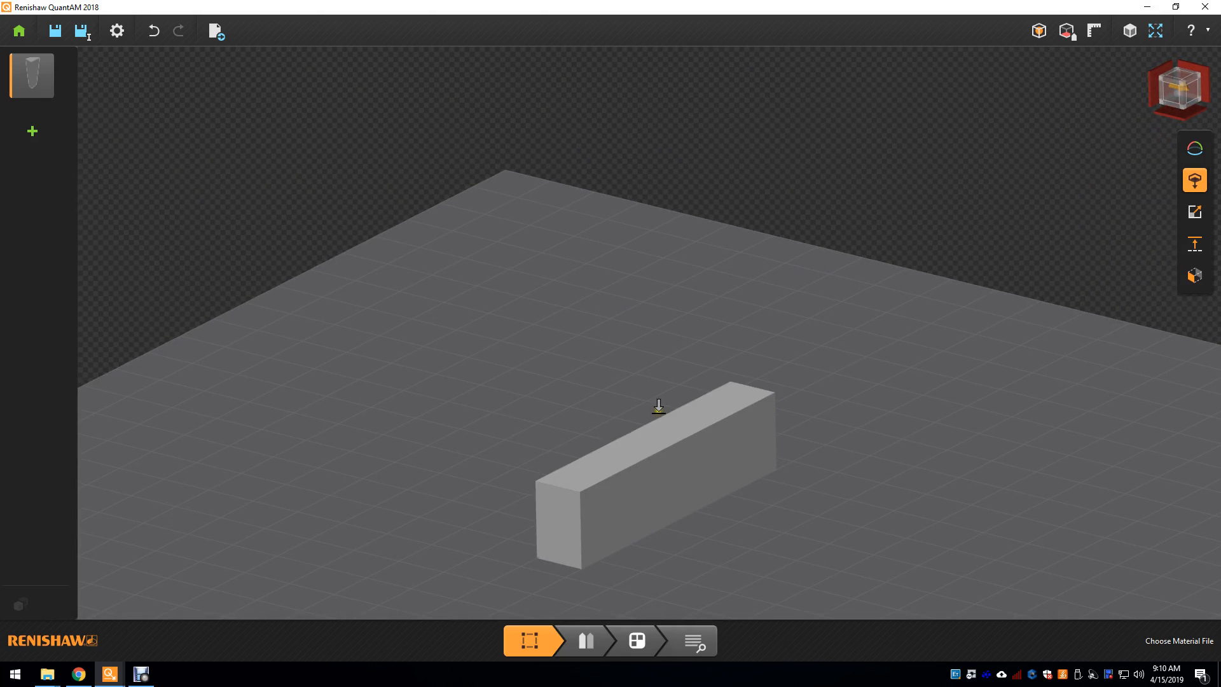
Step: Set the bar's Z offset to 2 to raise it above the build plate
{"action": "left_click", "coordinate": [1196, 244]}
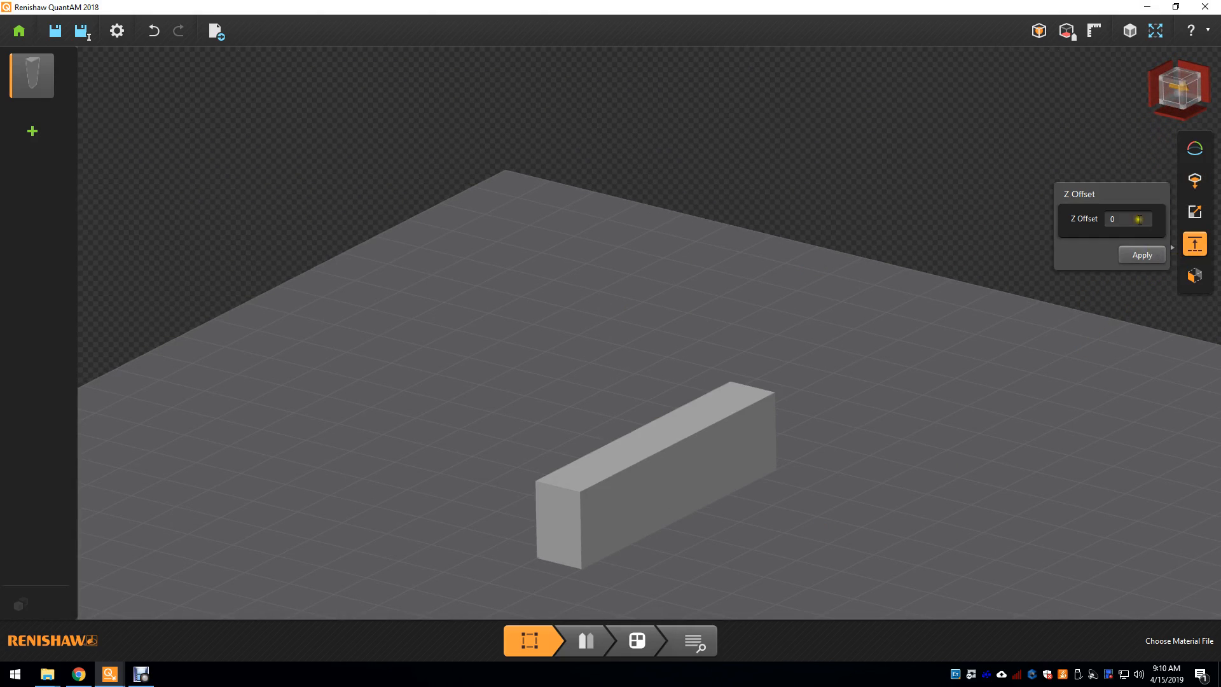
{"action": "type", "text": "2"}
{"action": "key", "text": "Return"}
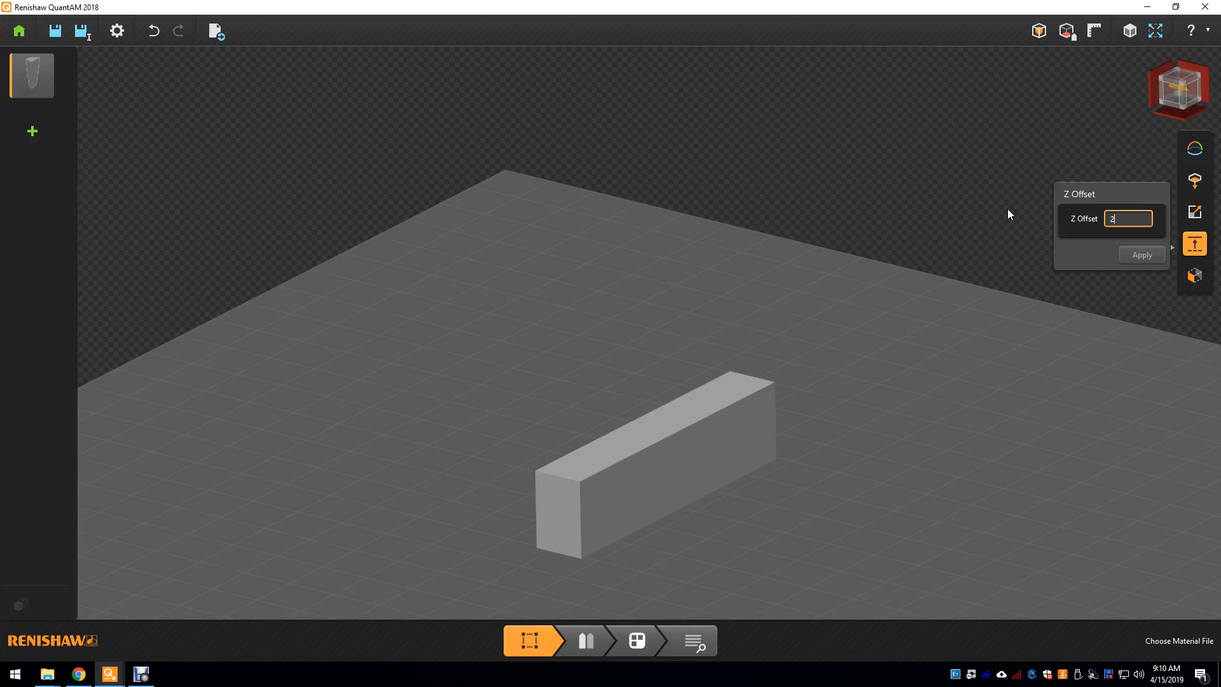
{"action": "middle_click_drag", "start_coordinate": [816, 471], "coordinate": [786, 435]}
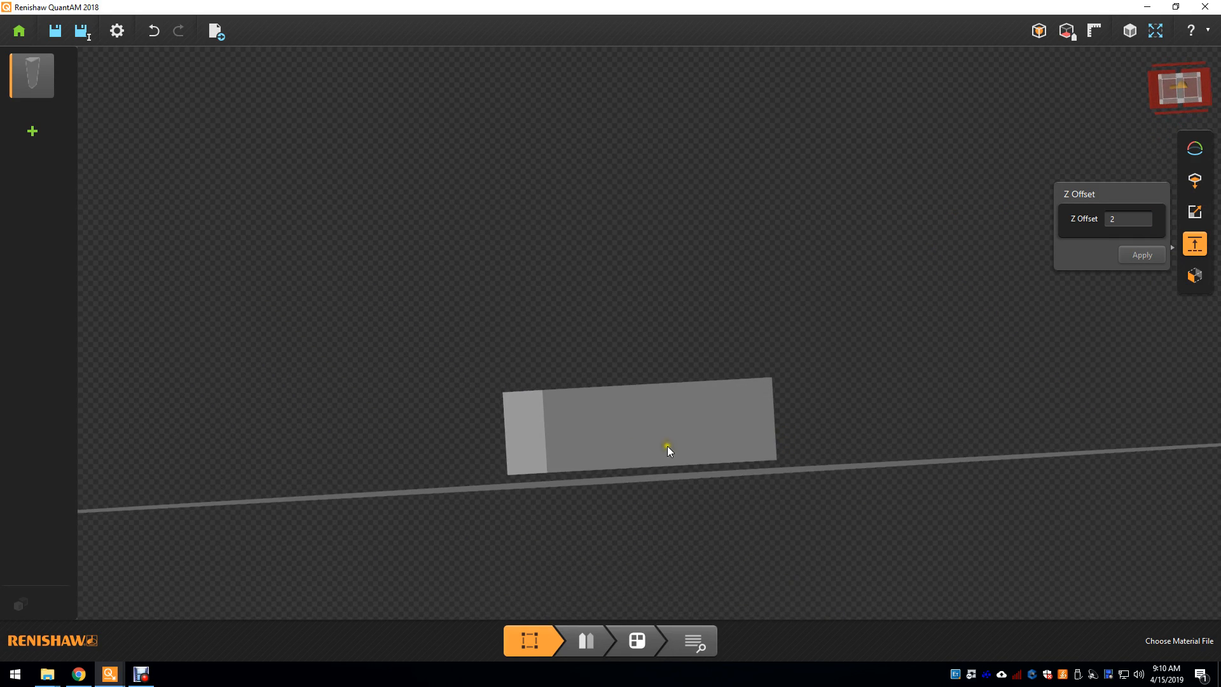
Step: Go to the support stage and choose the built-in Medium supports style
{"action": "left_click", "coordinate": [586, 641]}
{"action": "middle_click_drag", "start_coordinate": [660, 361], "coordinate": [555, 451]}
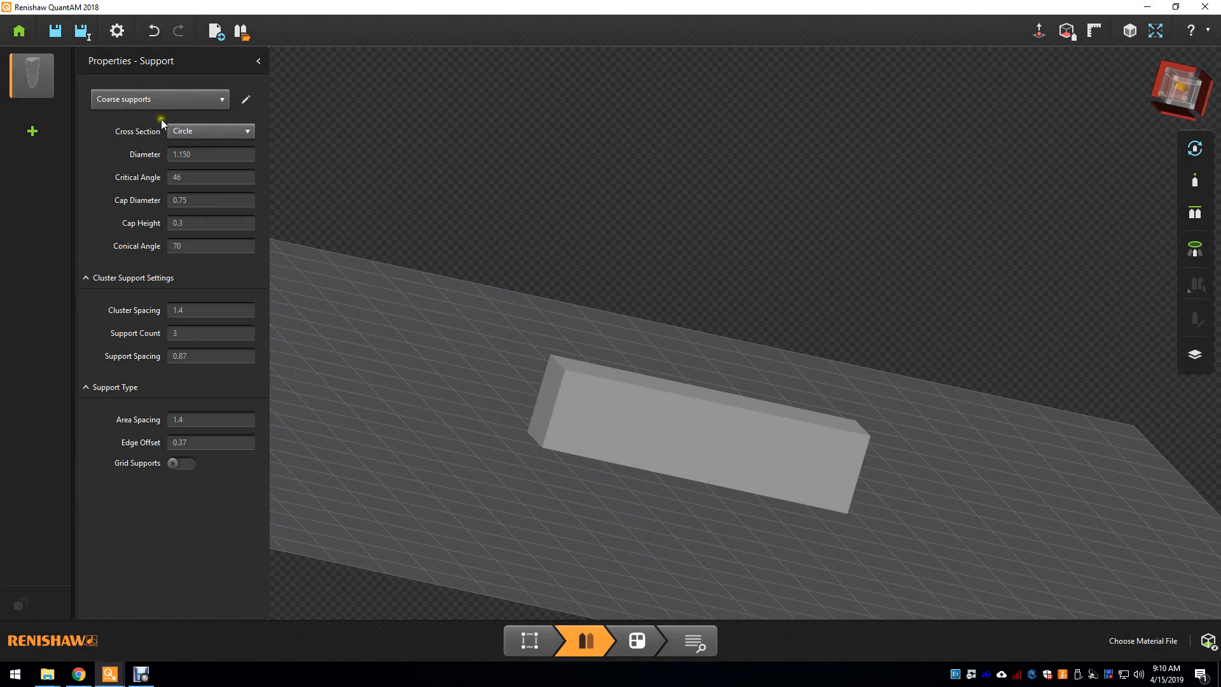
{"action": "left_click", "coordinate": [160, 100]}
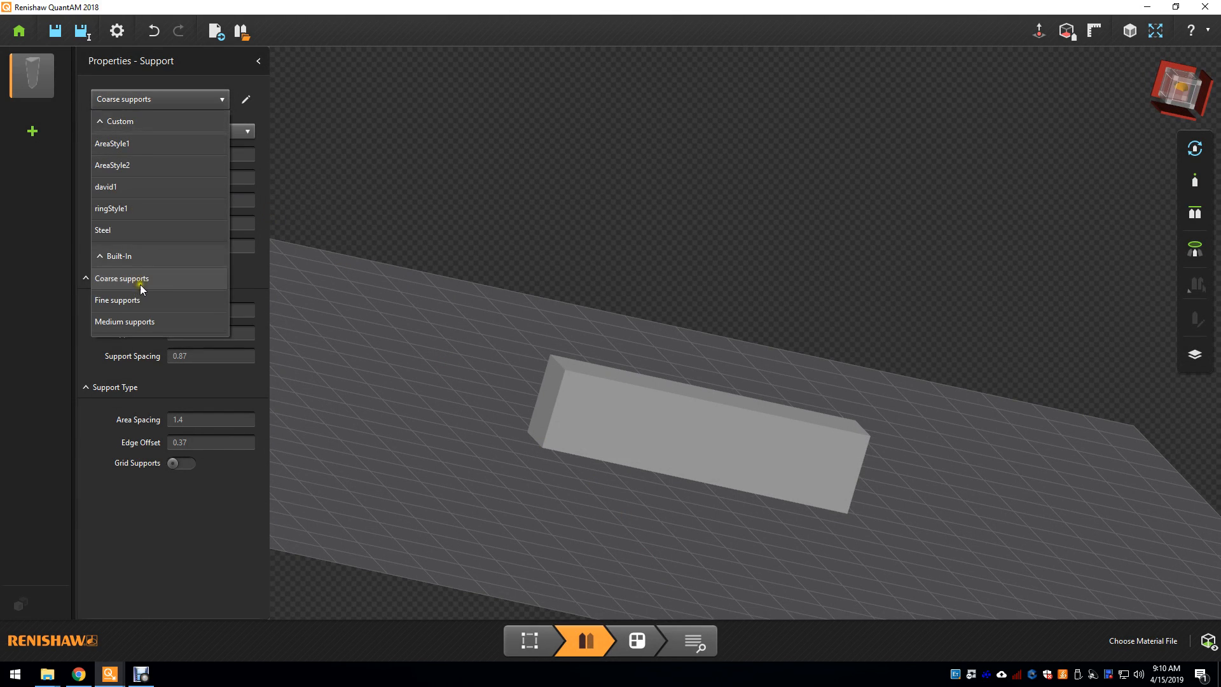
{"action": "left_click", "coordinate": [127, 321]}
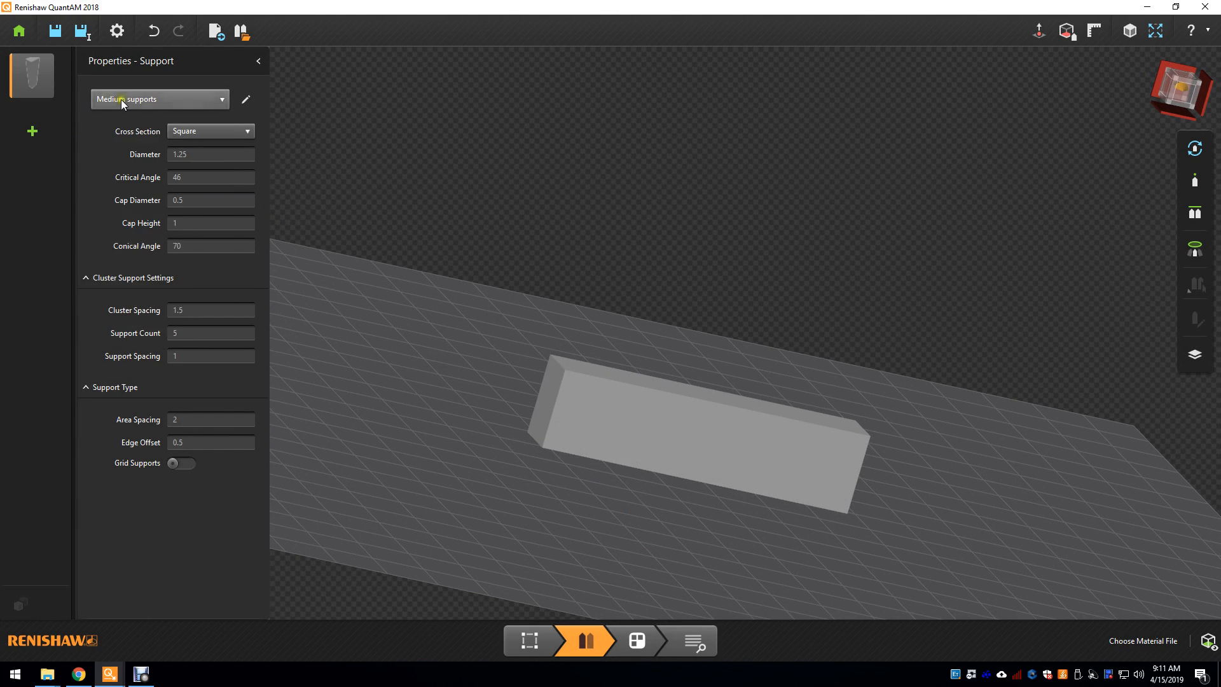
{"action": "middle_click_drag", "start_coordinate": [916, 343], "coordinate": [900, 257]}
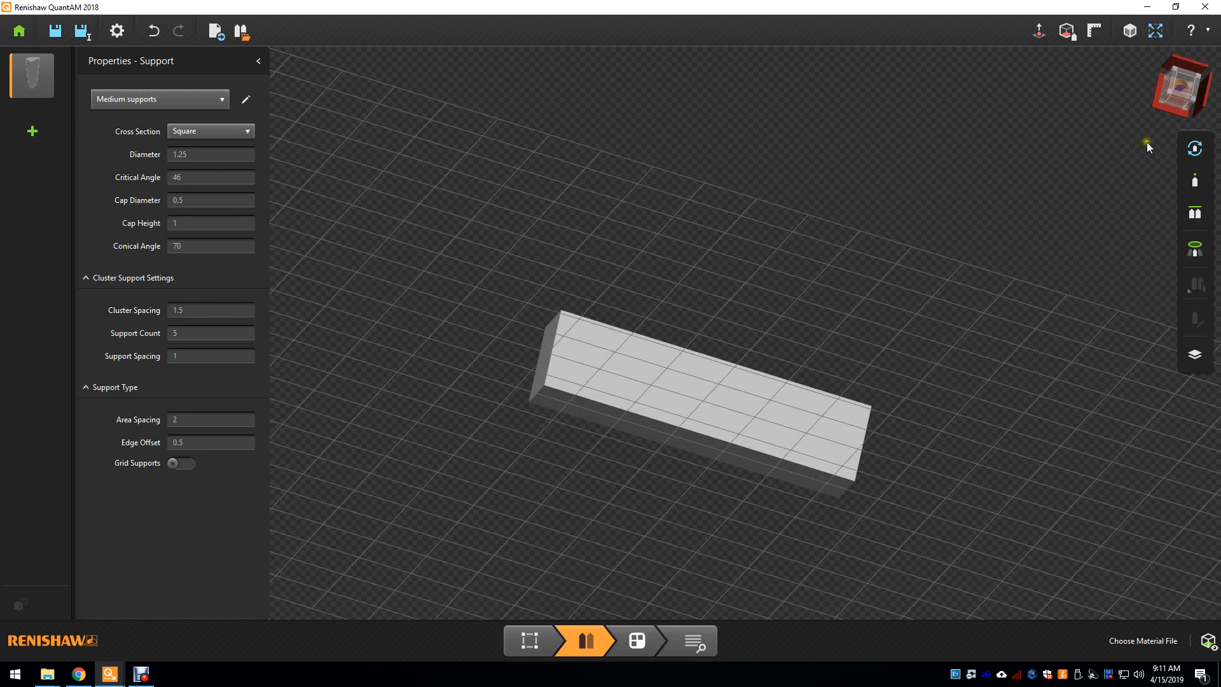
Step: Highlight the surfaces needing support and auto-generate point supports under the bar, then inspect them from below and the side
{"action": "left_click", "coordinate": [1072, 31]}
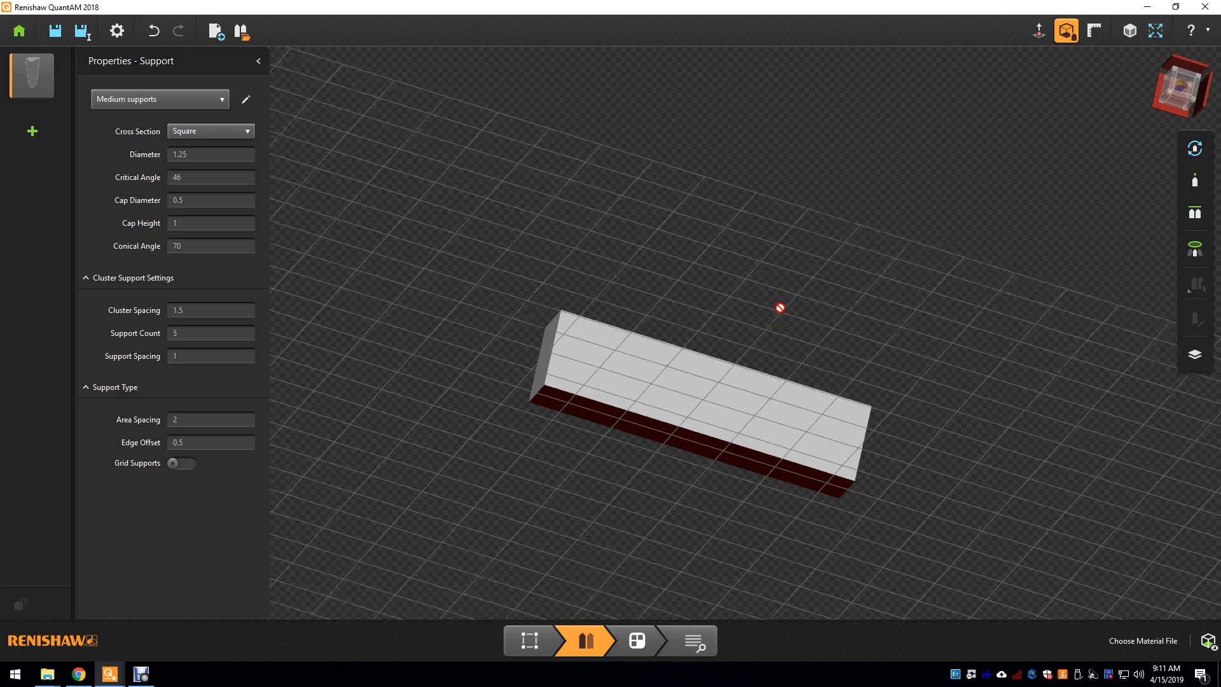
{"action": "middle_click_drag", "start_coordinate": [782, 305], "coordinate": [814, 283]}
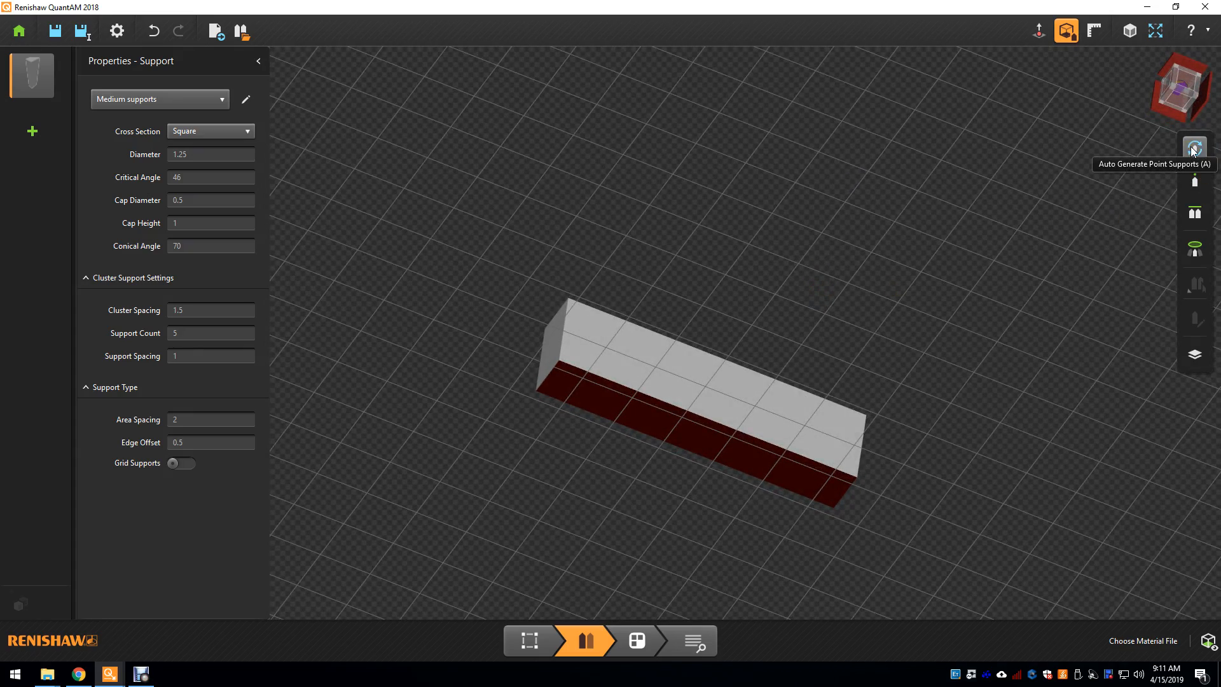
{"action": "left_click", "coordinate": [1194, 150]}
{"action": "scroll", "coordinate": [624, 409], "scroll_direction": "up", "scroll_amount": 5}
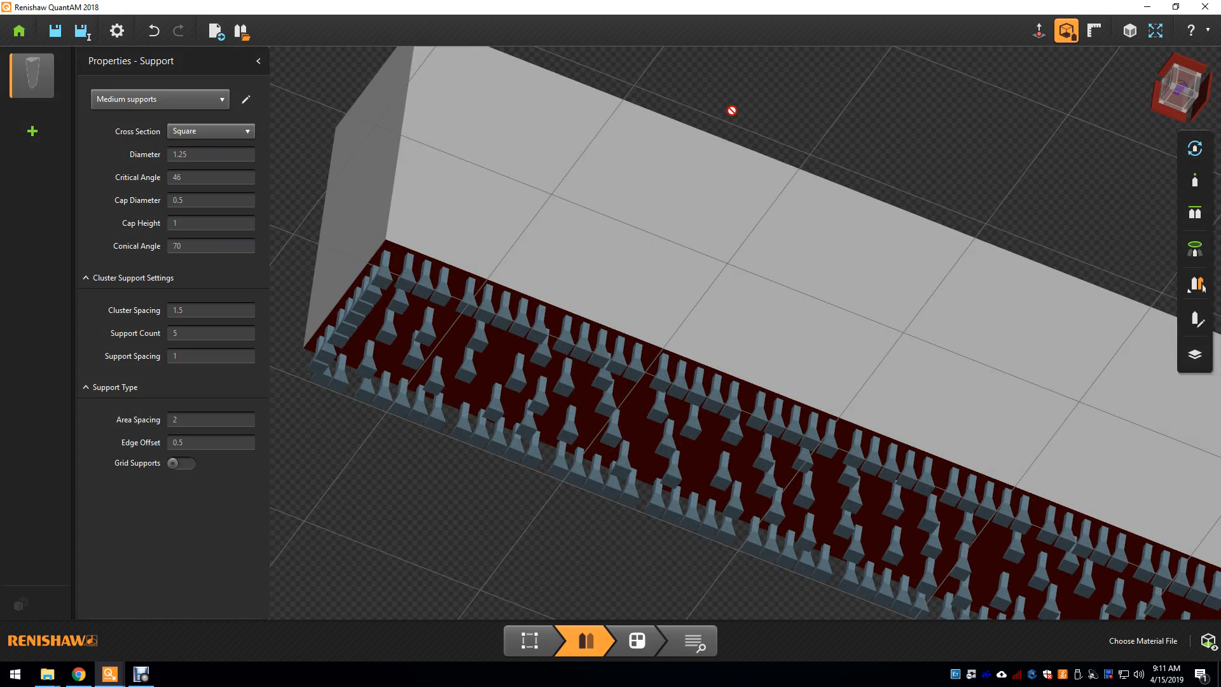
{"action": "middle_click_drag", "start_coordinate": [742, 100], "coordinate": [707, 184]}
{"action": "right_click_drag", "start_coordinate": [707, 184], "coordinate": [573, 301]}
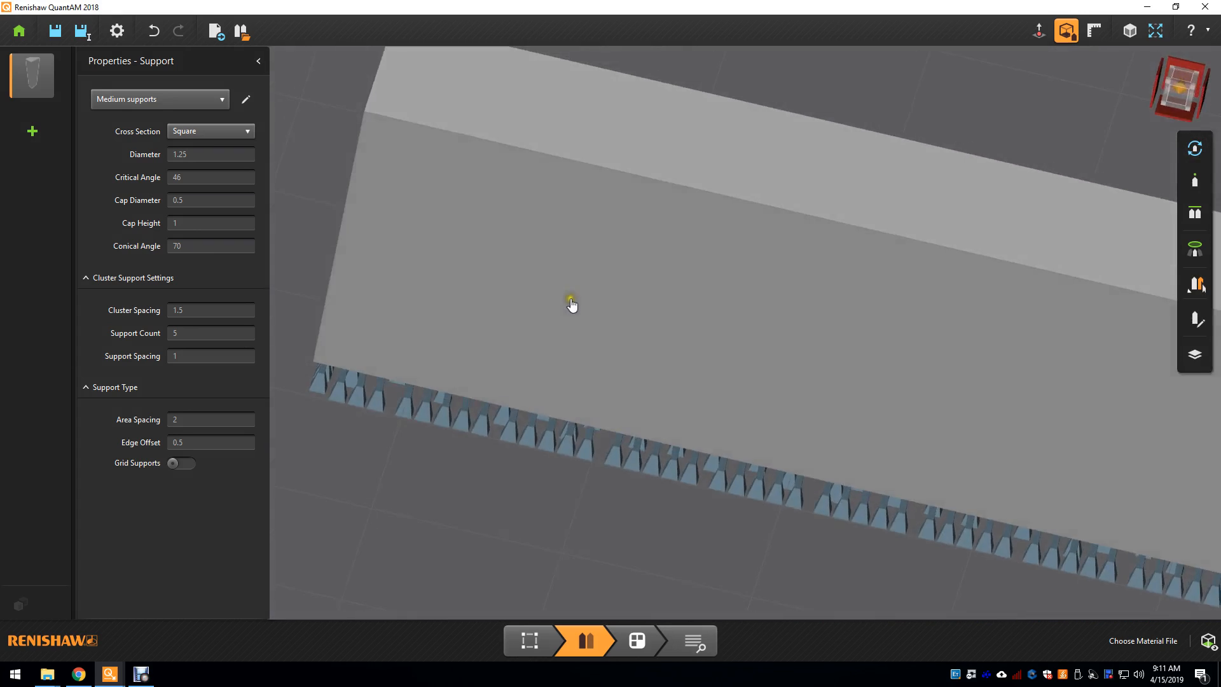
{"action": "middle_click_drag", "start_coordinate": [553, 283], "coordinate": [453, 304]}
{"action": "scroll", "coordinate": [454, 309], "scroll_direction": "down", "scroll_amount": 5}
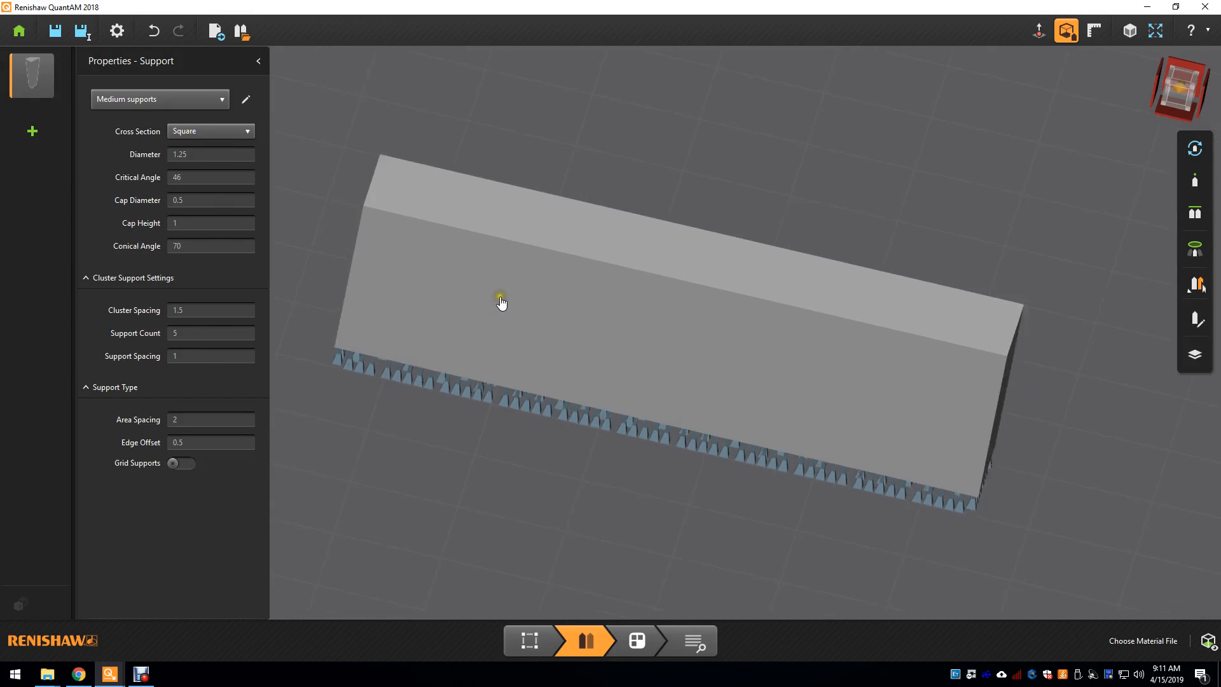
Step: Go to the layout stage and instance the bar into a side-by-side group of three with a spacing of 5
{"action": "left_click", "coordinate": [639, 636]}
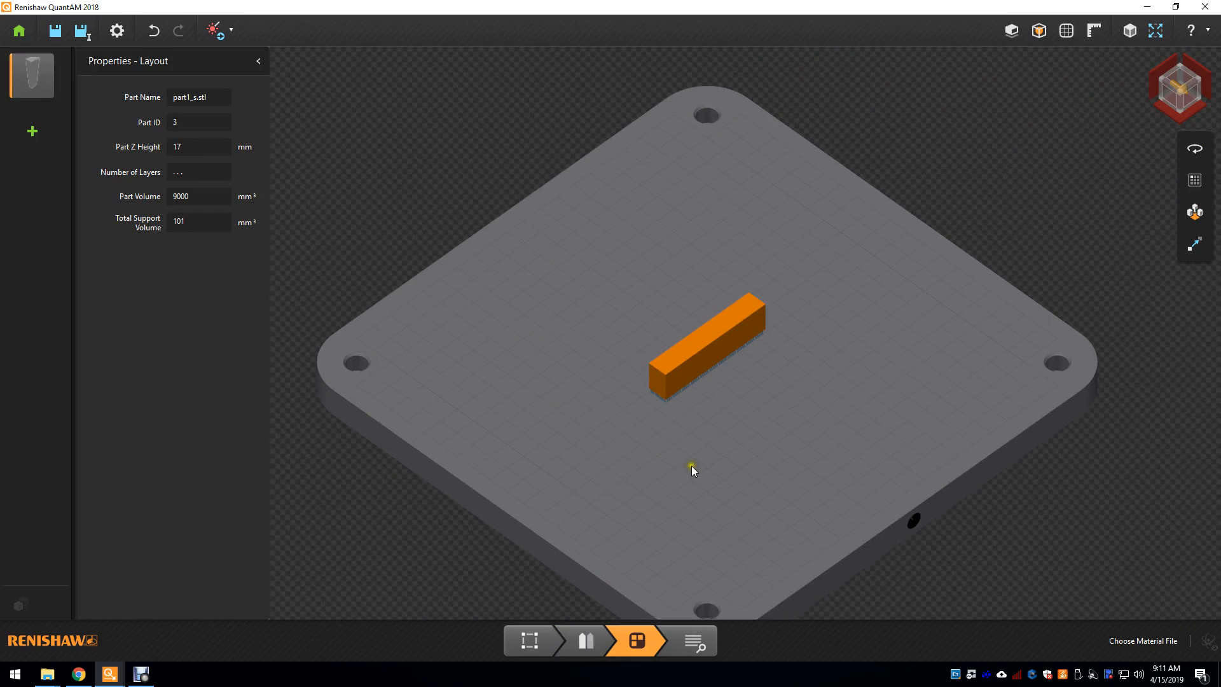
{"action": "left_click", "coordinate": [1195, 182]}
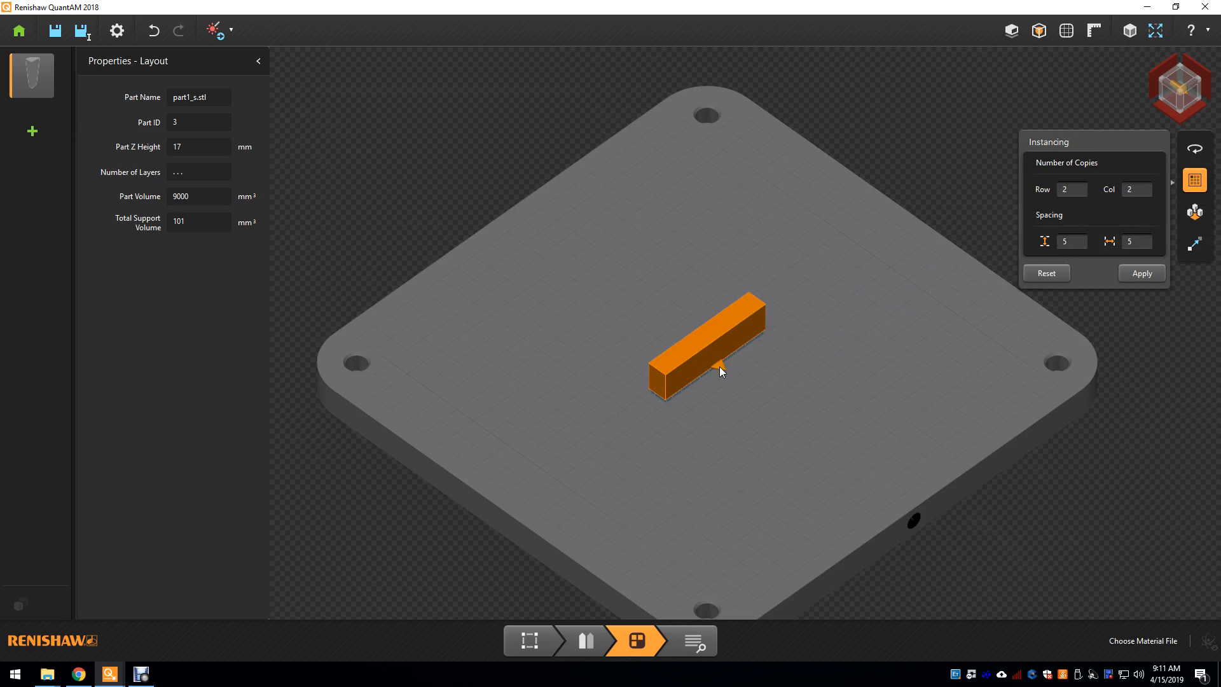
{"action": "left_click_drag", "start_coordinate": [720, 366], "coordinate": [771, 399]}
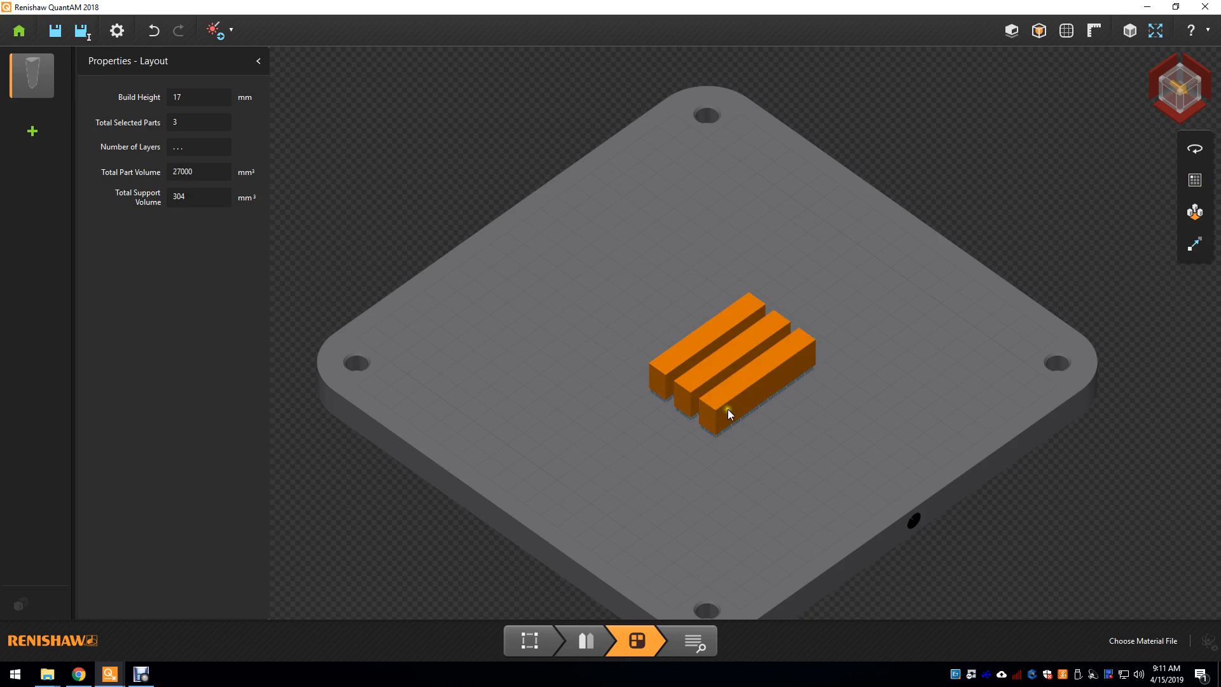
Step: Select all three bars and move them together to the far corner of the build plate
{"action": "left_click", "coordinate": [605, 292]}
{"action": "middle_click_drag", "start_coordinate": [605, 292], "coordinate": [642, 302]}
{"action": "left_click", "coordinate": [719, 331]}
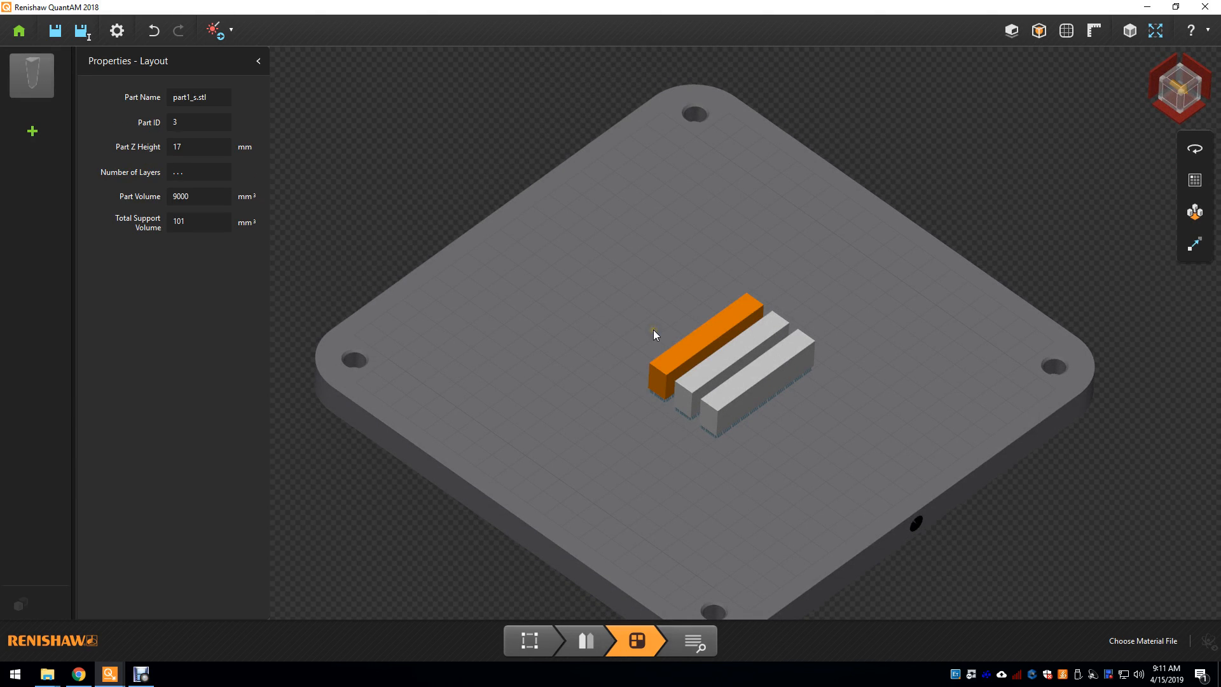
{"action": "left_click", "coordinate": [638, 334]}
{"action": "left_click_drag", "start_coordinate": [616, 266], "coordinate": [864, 478]}
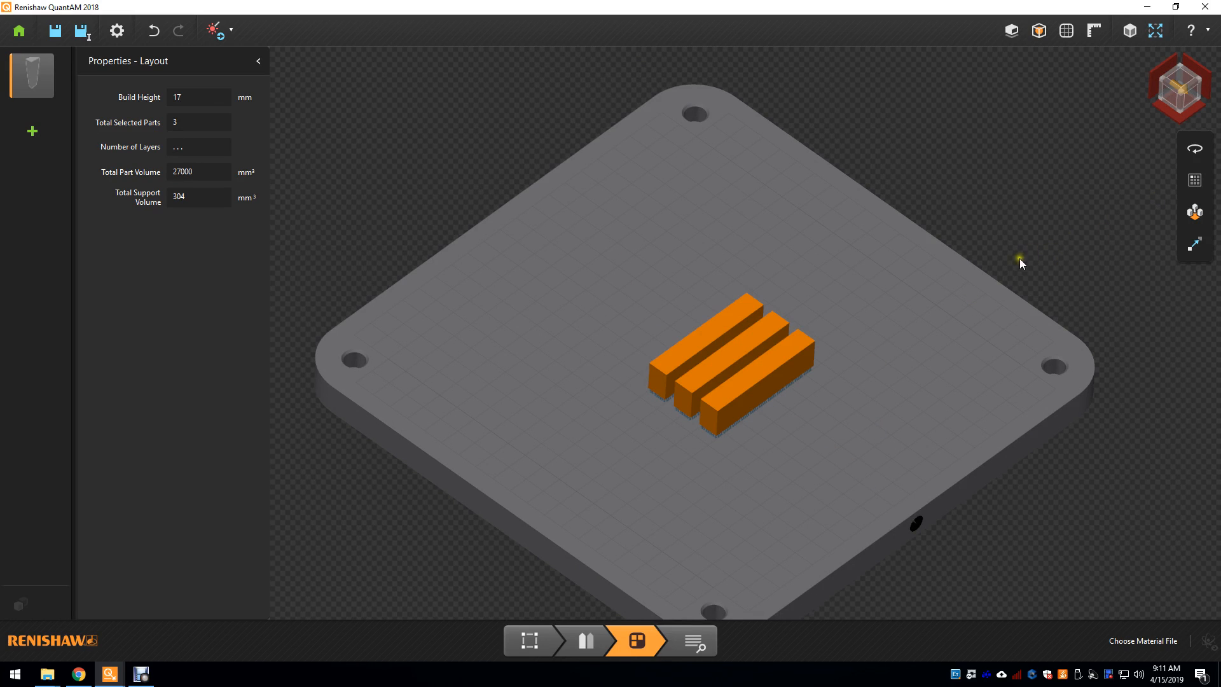
{"action": "left_click_drag", "start_coordinate": [735, 316], "coordinate": [656, 143]}
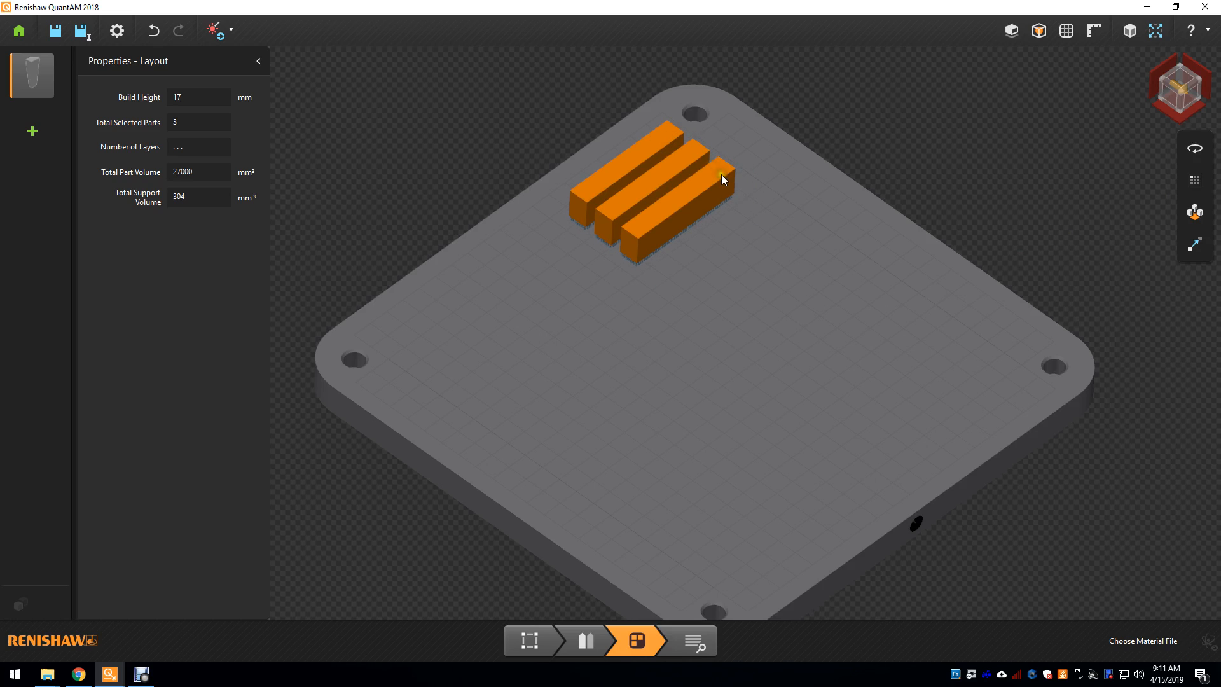
{"action": "left_click", "coordinate": [754, 190]}
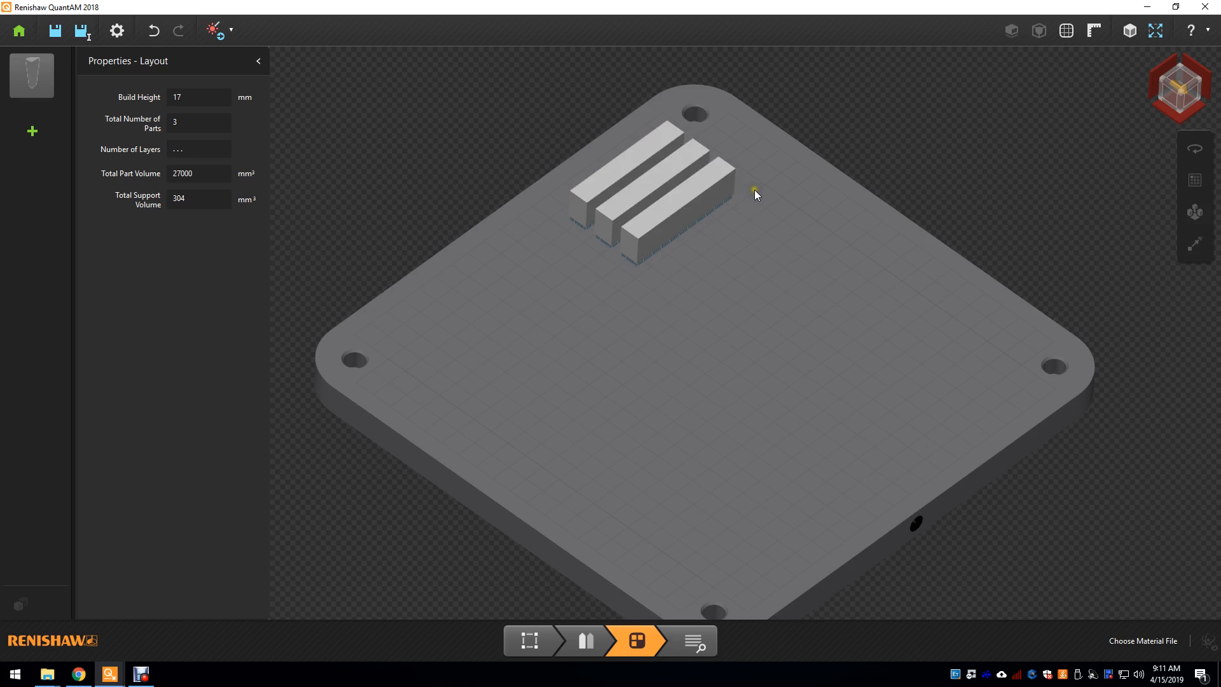
Step: Instance the group of three bars once lengthwise with a spacing of 5 to make six bars
{"action": "left_click", "coordinate": [597, 178]}
{"action": "left_click", "coordinate": [662, 221]}
{"action": "left_click_drag", "start_coordinate": [524, 93], "coordinate": [789, 287]}
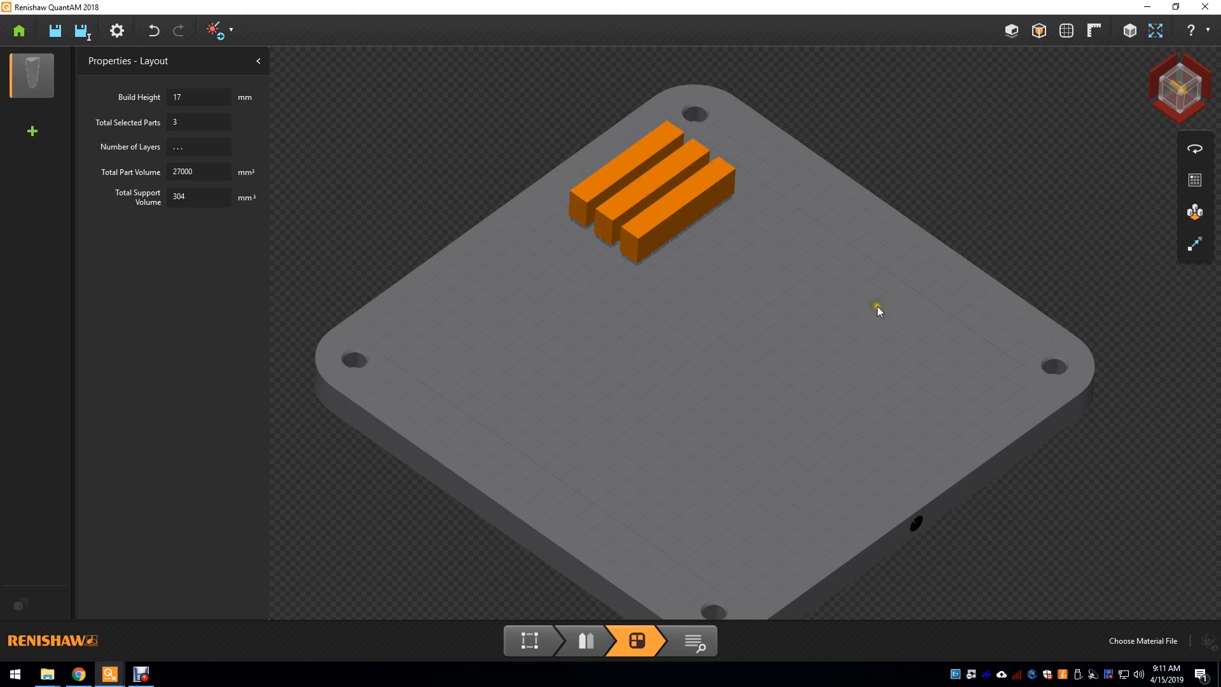
{"action": "left_click", "coordinate": [1197, 182]}
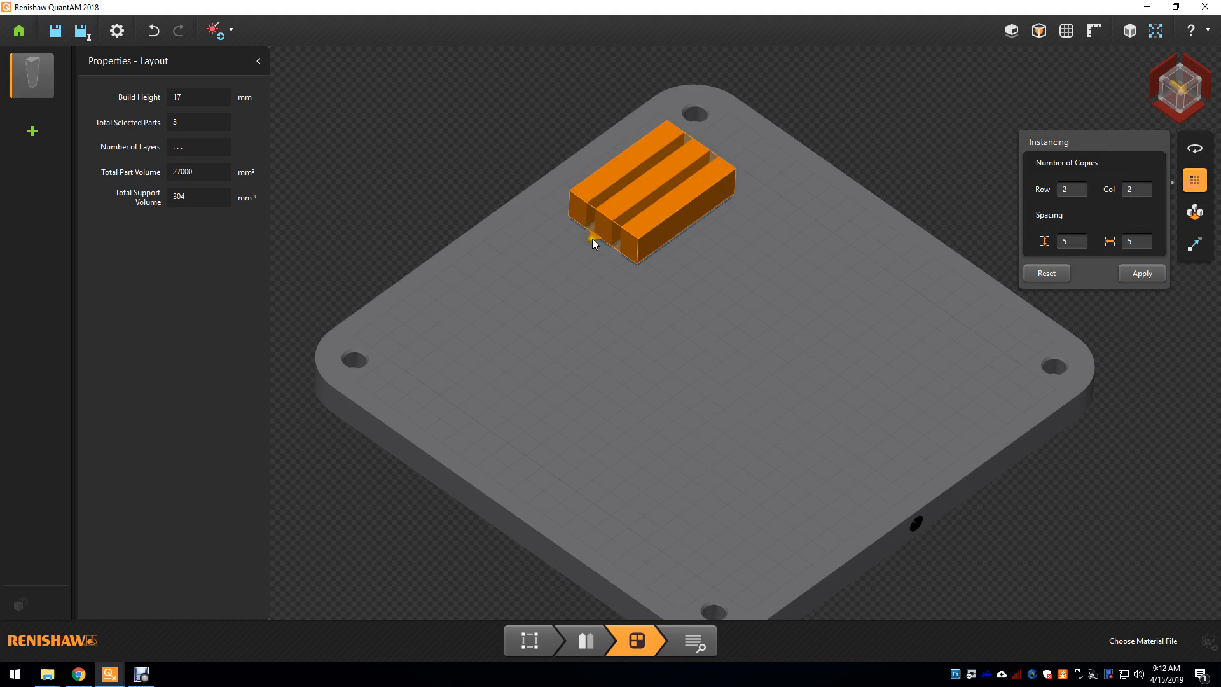
{"action": "left_click_drag", "start_coordinate": [592, 234], "coordinate": [458, 318]}
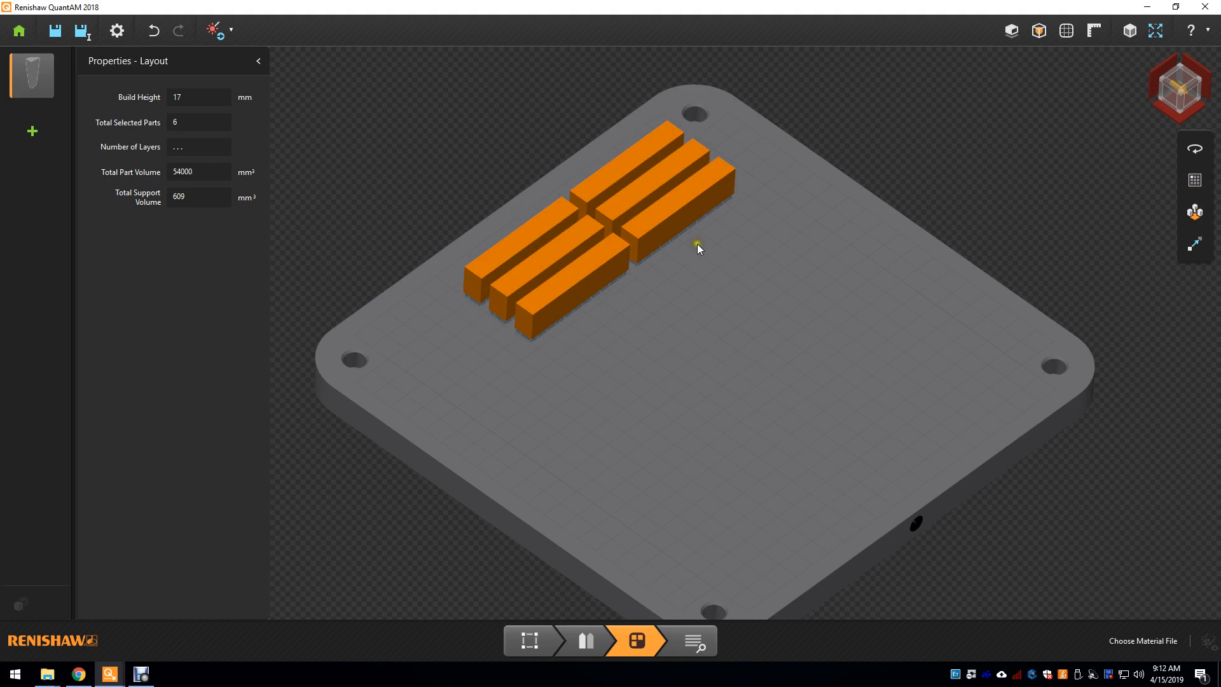
Step: Assign the SS316L_200_1121_01-A_50um_STRIPE material file to the build
{"action": "mouse_move", "coordinate": [697, 243]}
{"action": "right_mouse_down"}
{"action": "mouse_move", "coordinate": [757, 236]}
{"action": "mouse_move", "coordinate": [695, 249]}
{"action": "right_mouse_up"}
{"action": "middle_click_drag", "start_coordinate": [695, 248], "coordinate": [720, 315]}
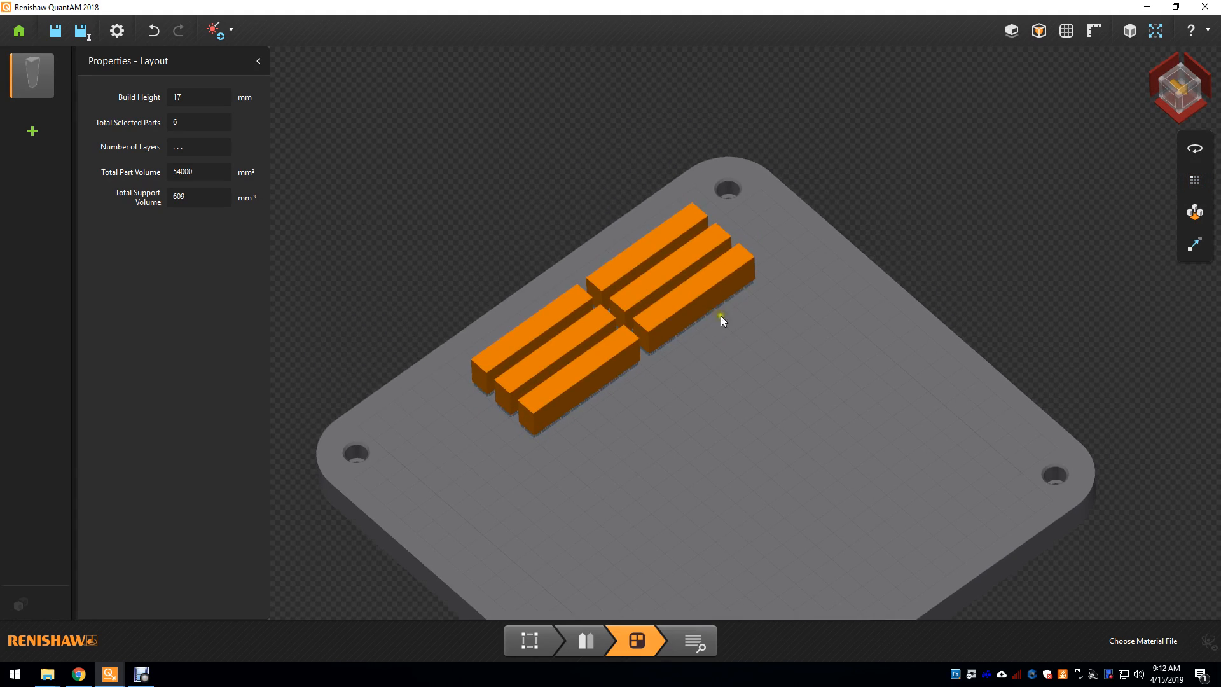
{"action": "left_click", "coordinate": [1144, 641]}
{"action": "left_click", "coordinate": [644, 131]}
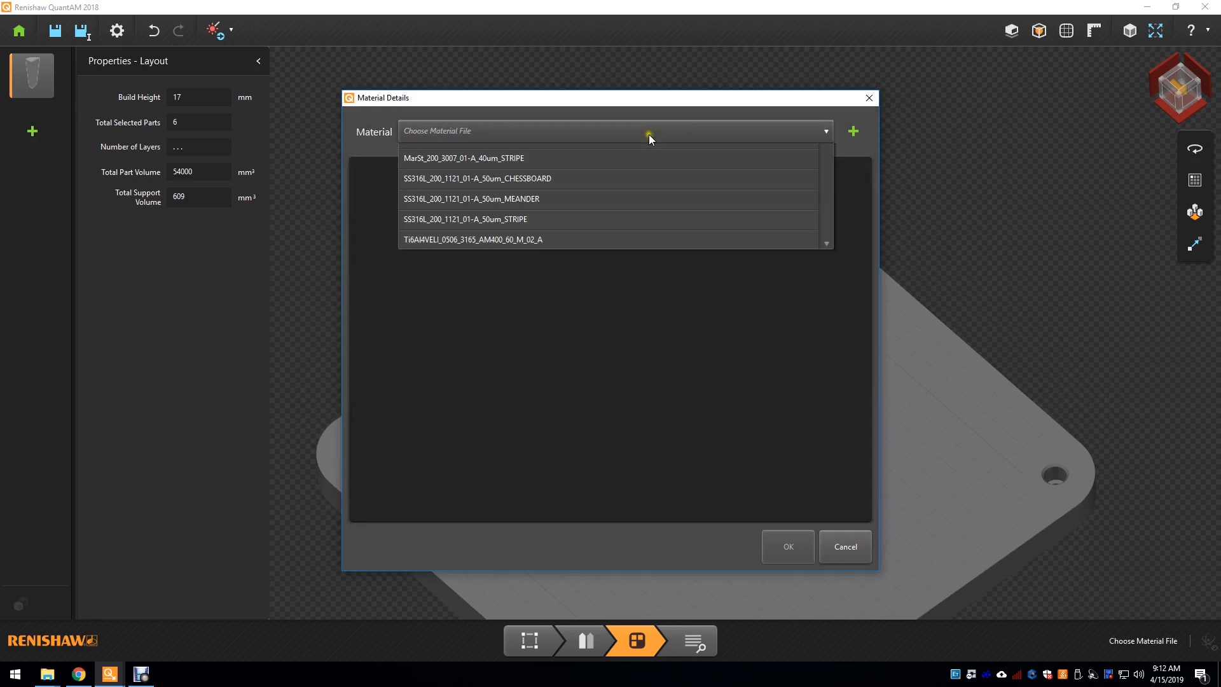
{"action": "left_click", "coordinate": [517, 283]}
{"action": "left_click", "coordinate": [585, 138]}
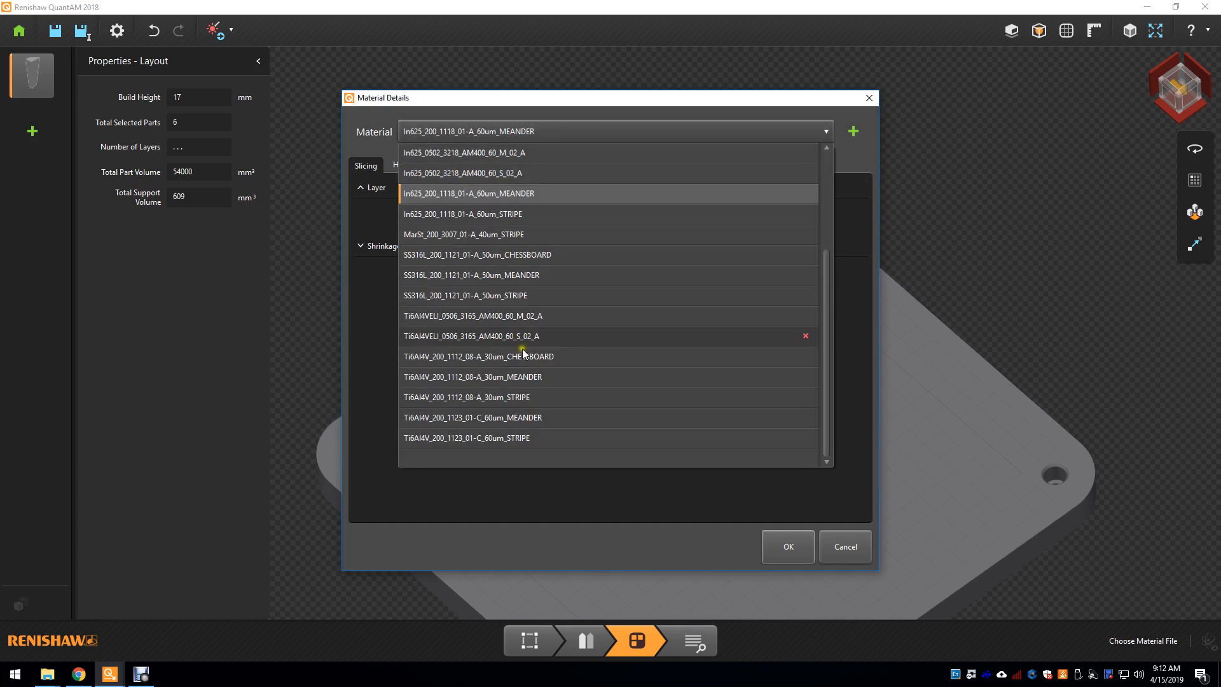
{"action": "left_click", "coordinate": [551, 295]}
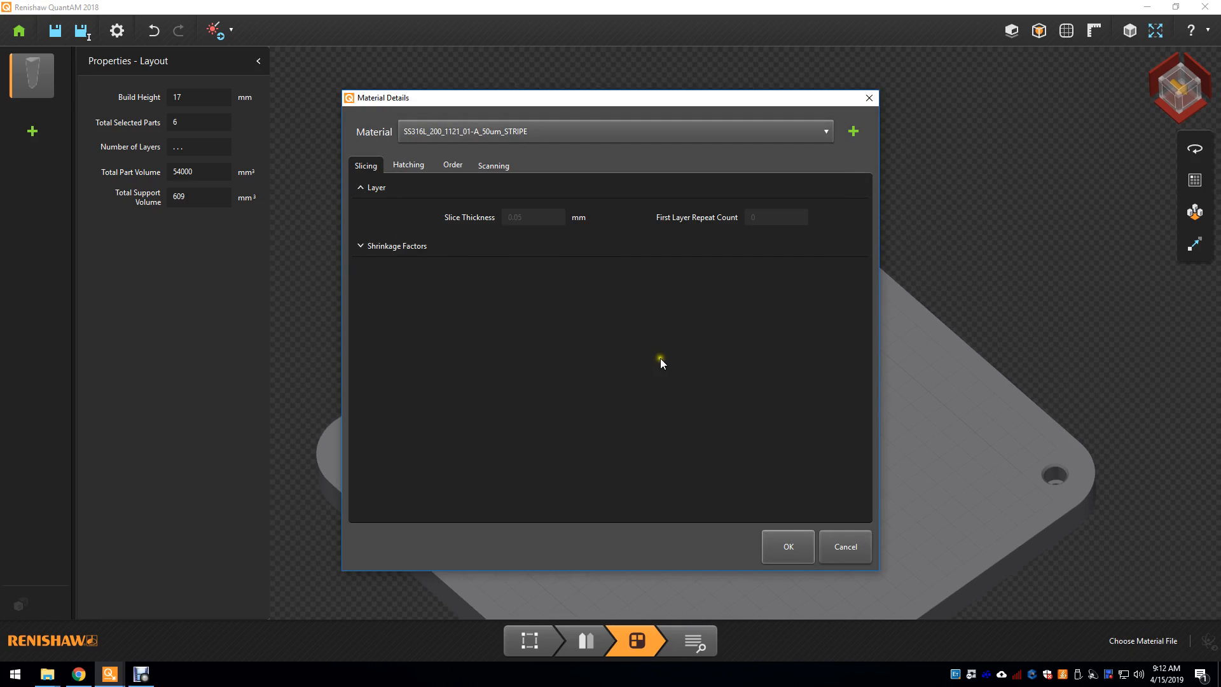
{"action": "left_click", "coordinate": [794, 547]}
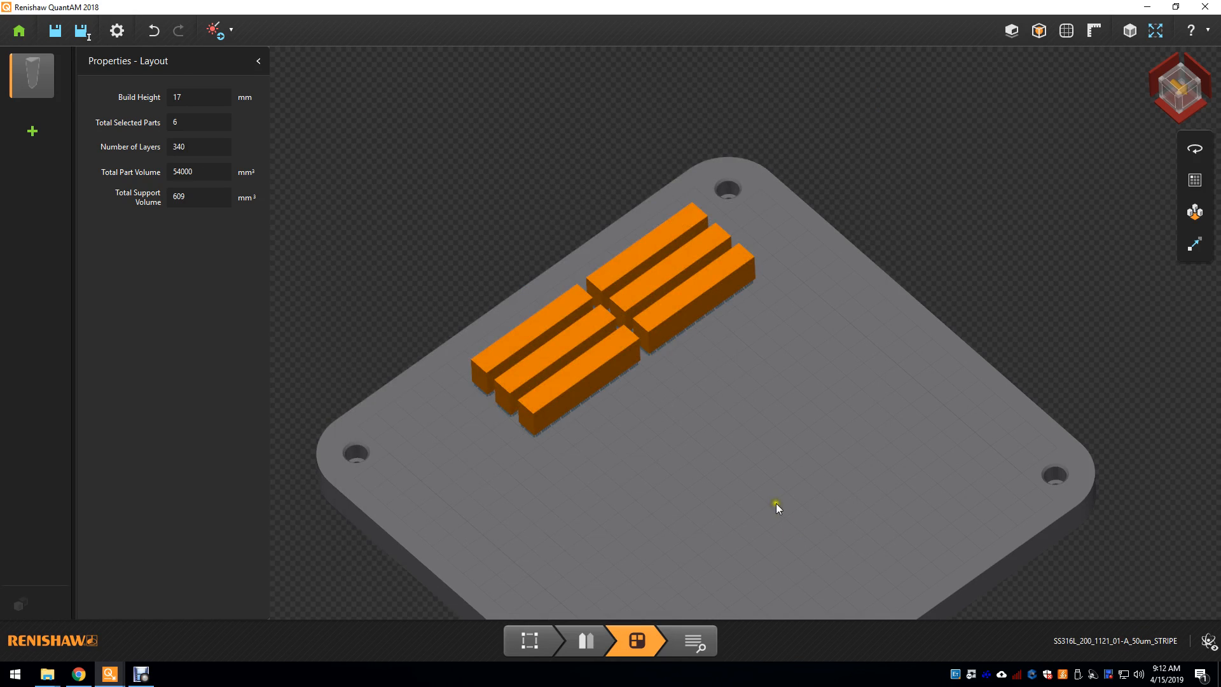
Step: Open the Material Viewer, select part 1 and display the Scan Upskin parameters
{"action": "left_click", "coordinate": [1209, 641]}
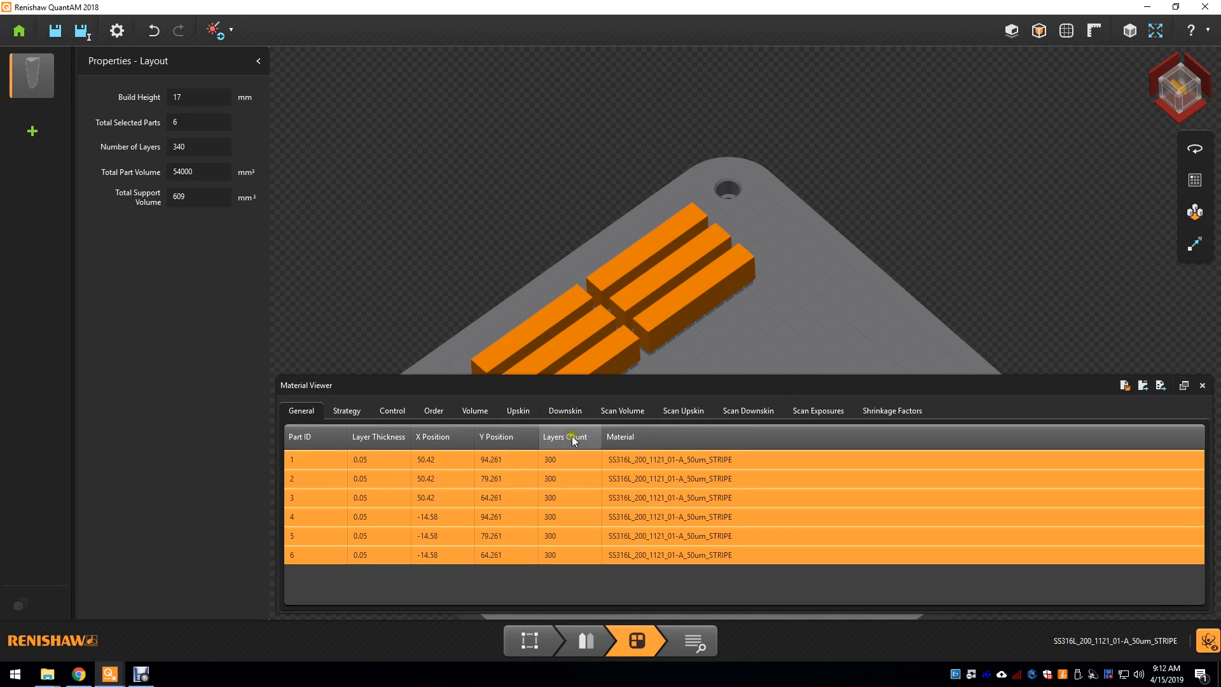
{"action": "left_click", "coordinate": [314, 461]}
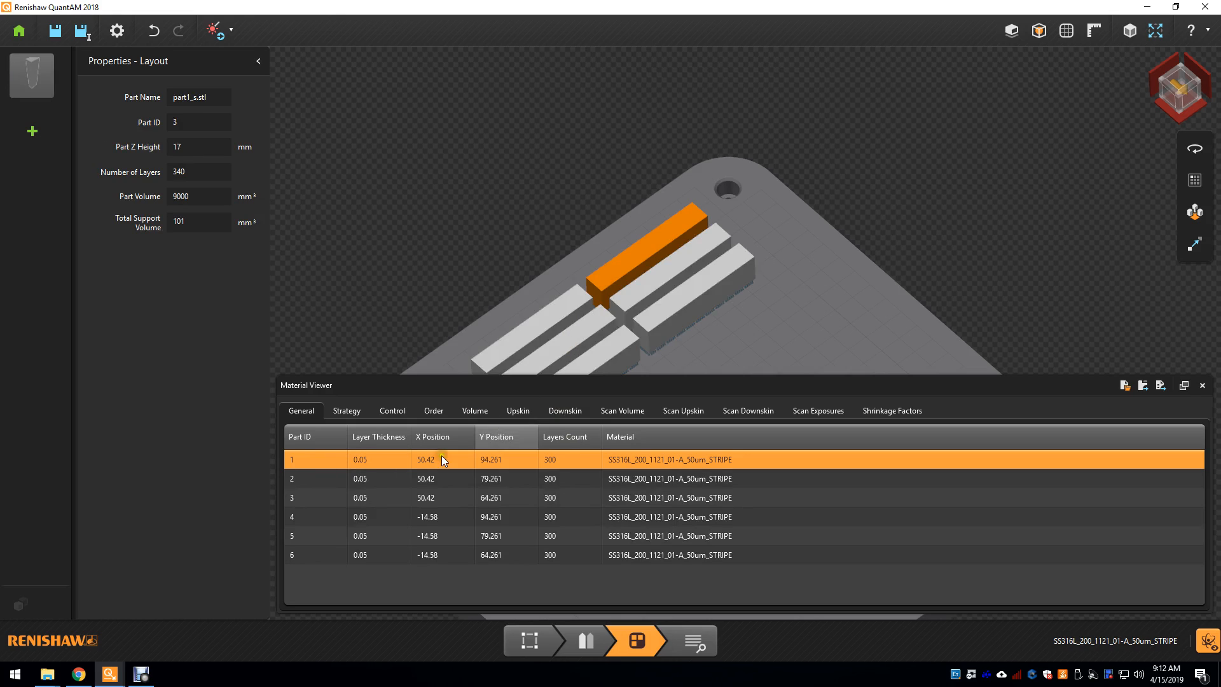
{"action": "left_click", "coordinate": [401, 479]}
{"action": "left_click", "coordinate": [398, 463]}
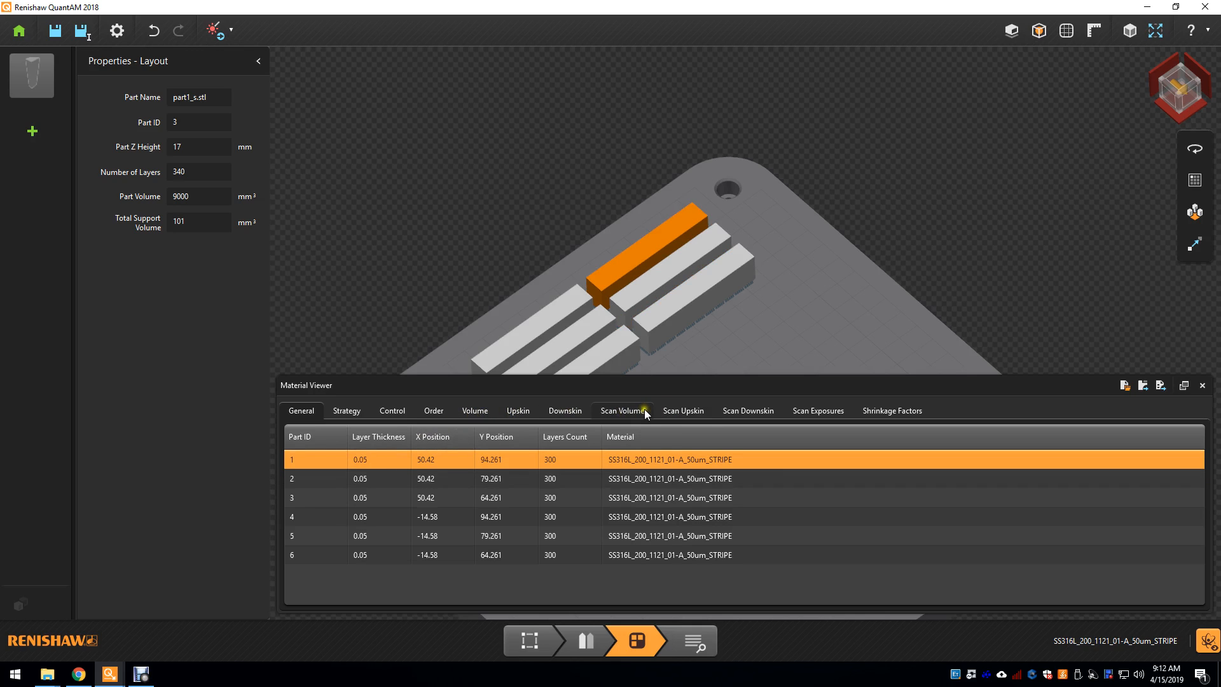
{"action": "left_click", "coordinate": [673, 415]}
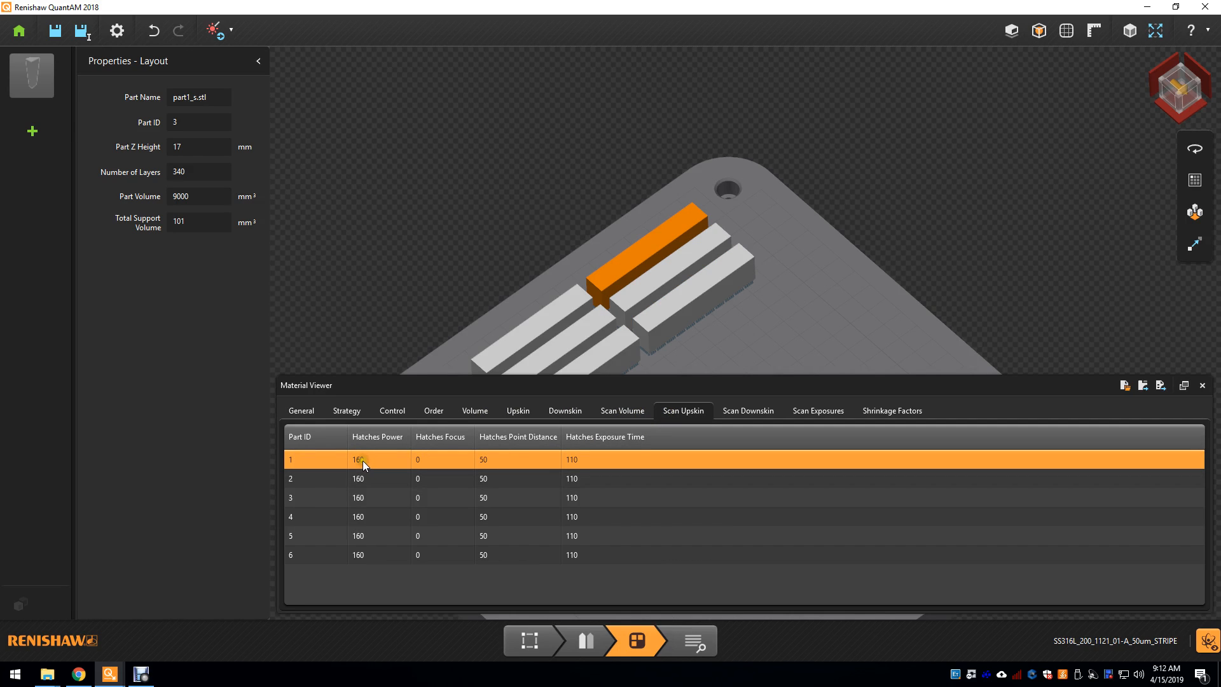
Step: Display the Scan Volume parameters, check the hatches point distance and exposure time columns, and close the Material Viewer
{"action": "left_click", "coordinate": [620, 411]}
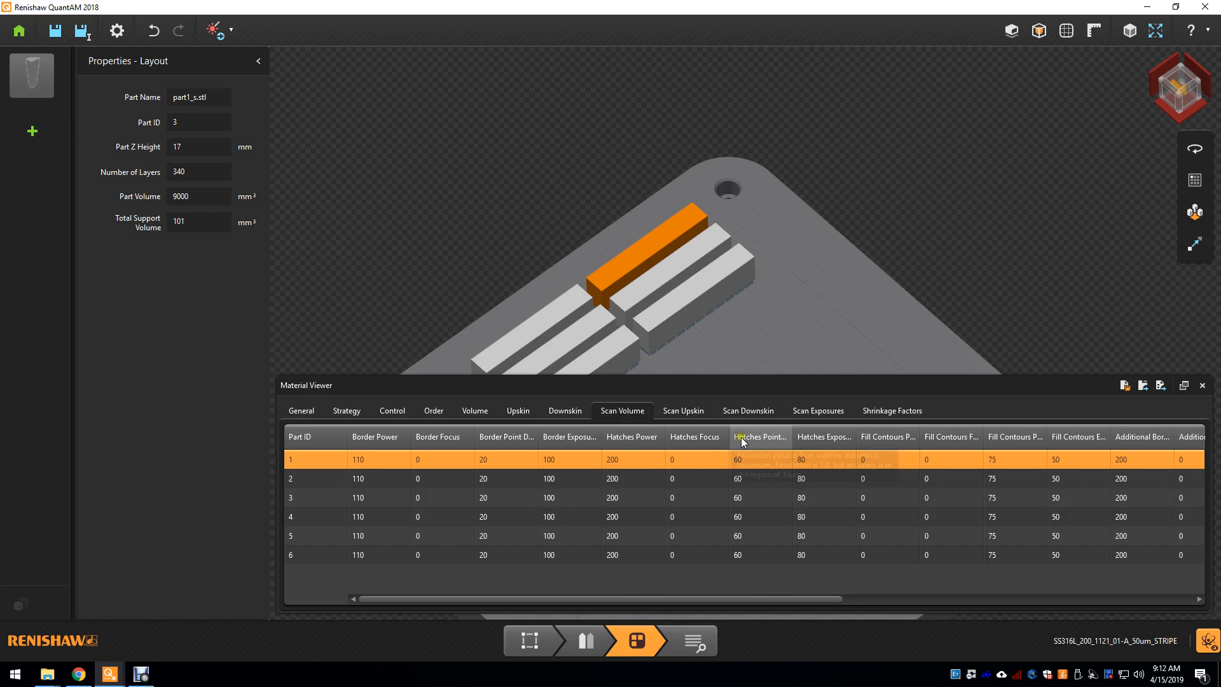
{"action": "mouse_move", "coordinate": [764, 441]}
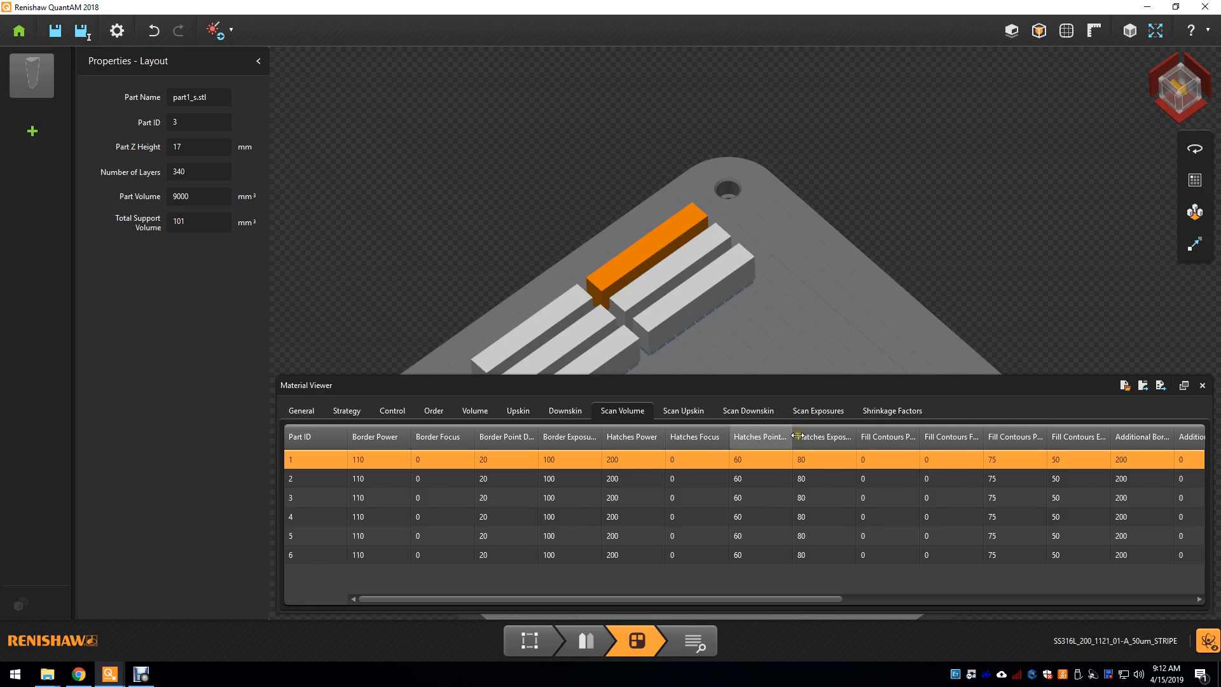
{"action": "mouse_move", "coordinate": [820, 440]}
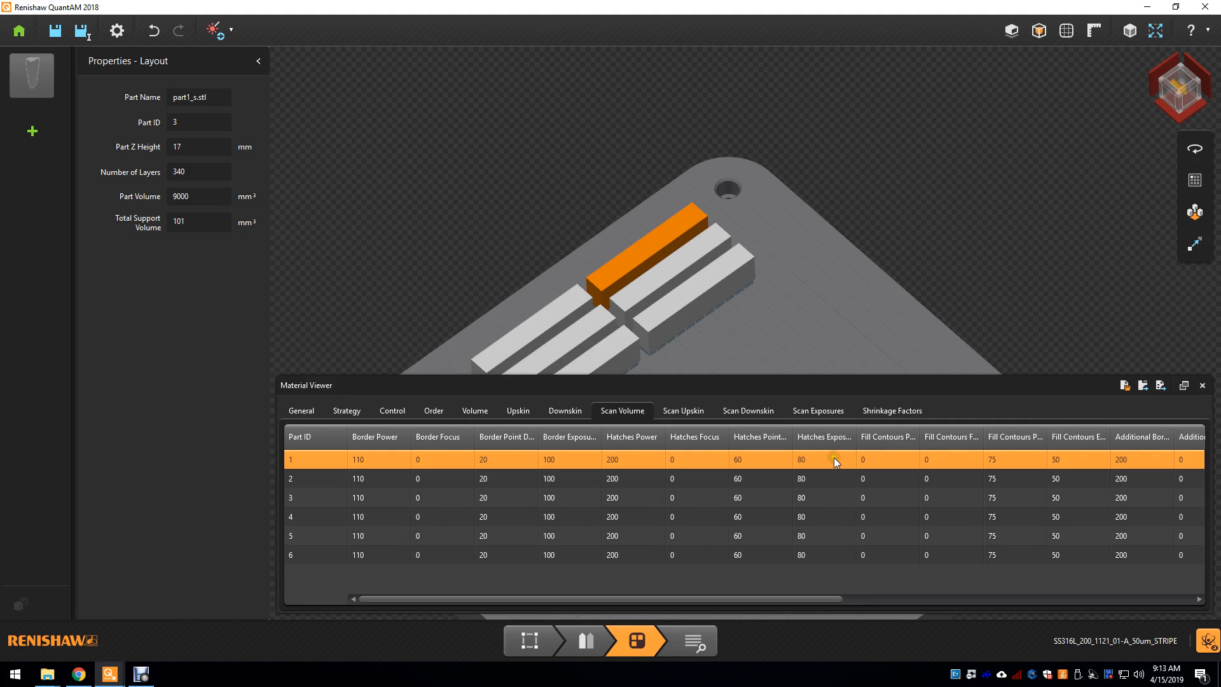
{"action": "left_click", "coordinate": [773, 348]}
{"action": "left_click", "coordinate": [1203, 386]}
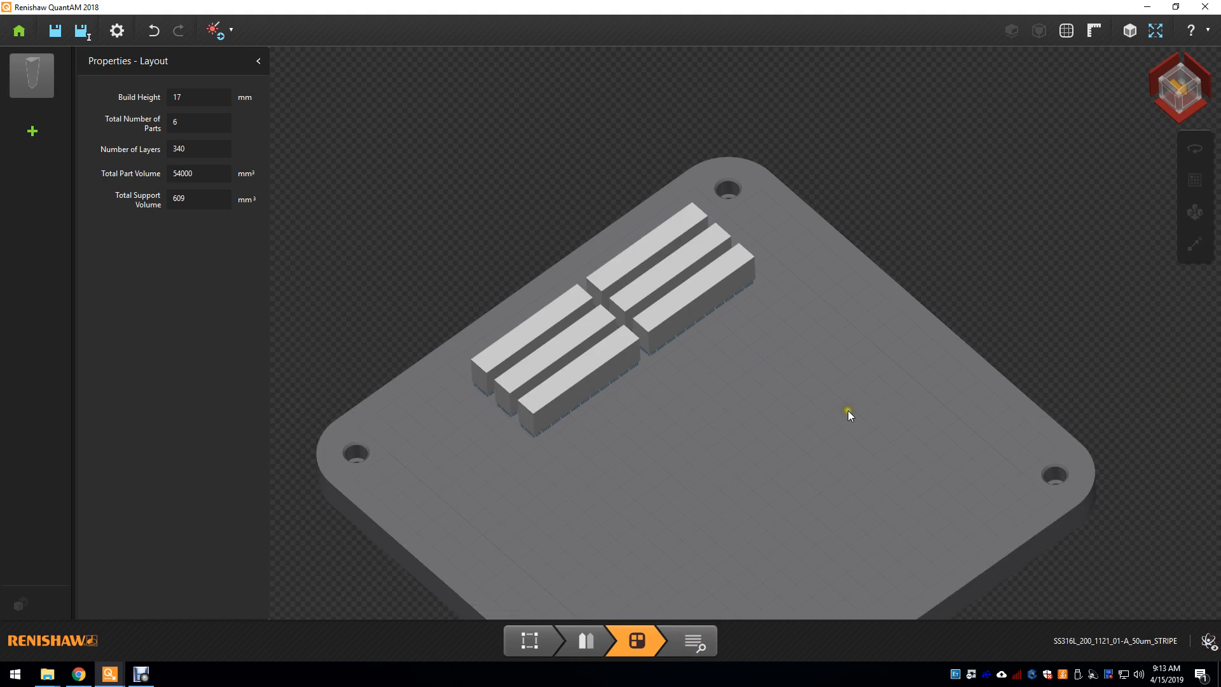
Step: Bring the build into the Review stage and examine the hatch pattern at a bar's corner on layer 340
{"action": "left_click", "coordinate": [694, 647]}
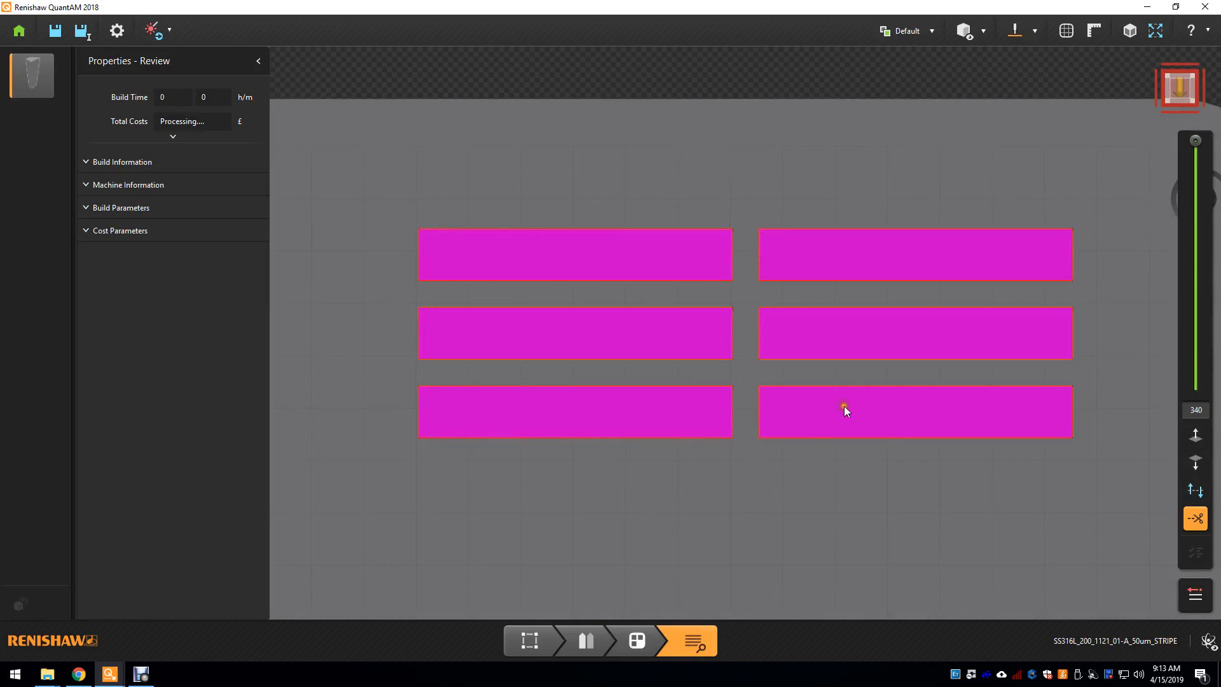
{"action": "scroll", "coordinate": [1050, 239], "scroll_direction": "up", "scroll_amount": 4}
{"action": "middle_click_drag", "start_coordinate": [1026, 292], "coordinate": [1047, 177]}
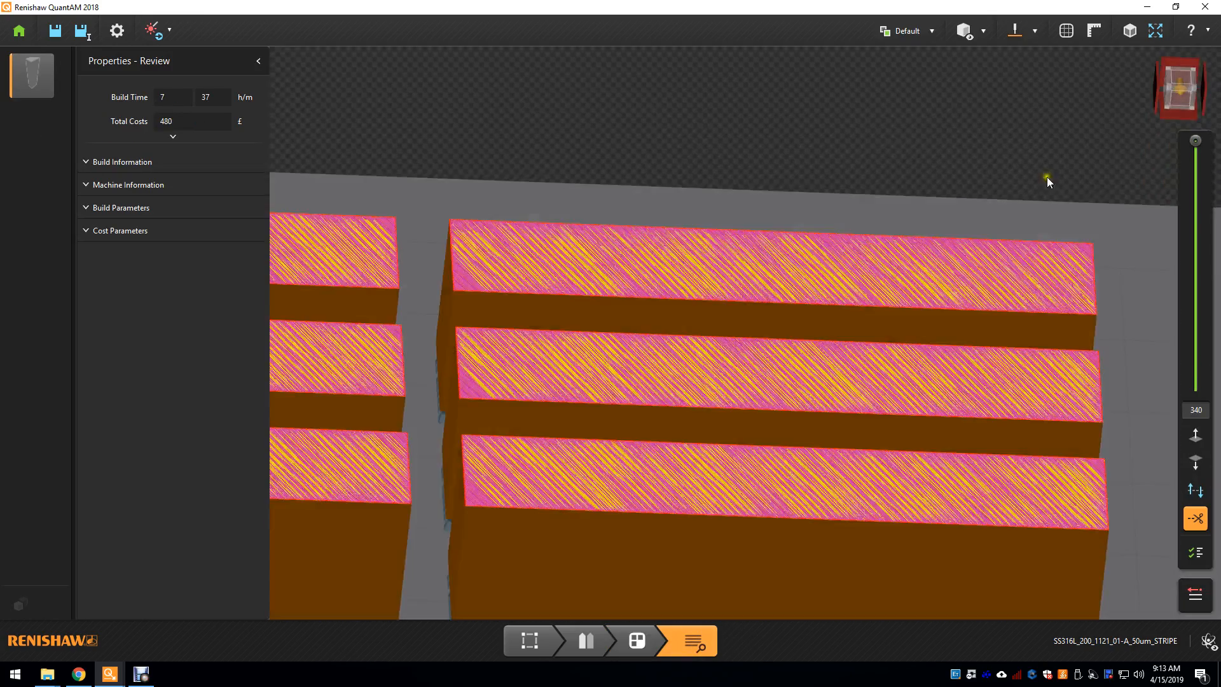
{"action": "scroll", "coordinate": [1113, 536], "scroll_direction": "up", "scroll_amount": 8}
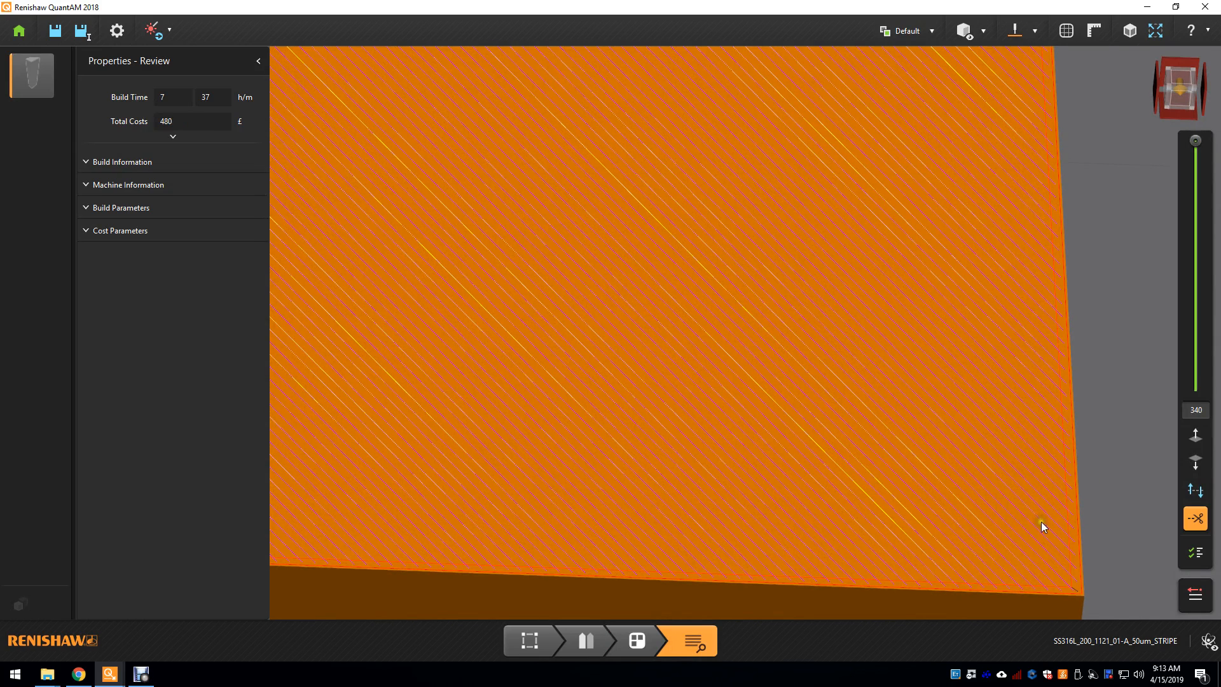
{"action": "scroll", "coordinate": [1062, 541], "scroll_direction": "up", "scroll_amount": 5}
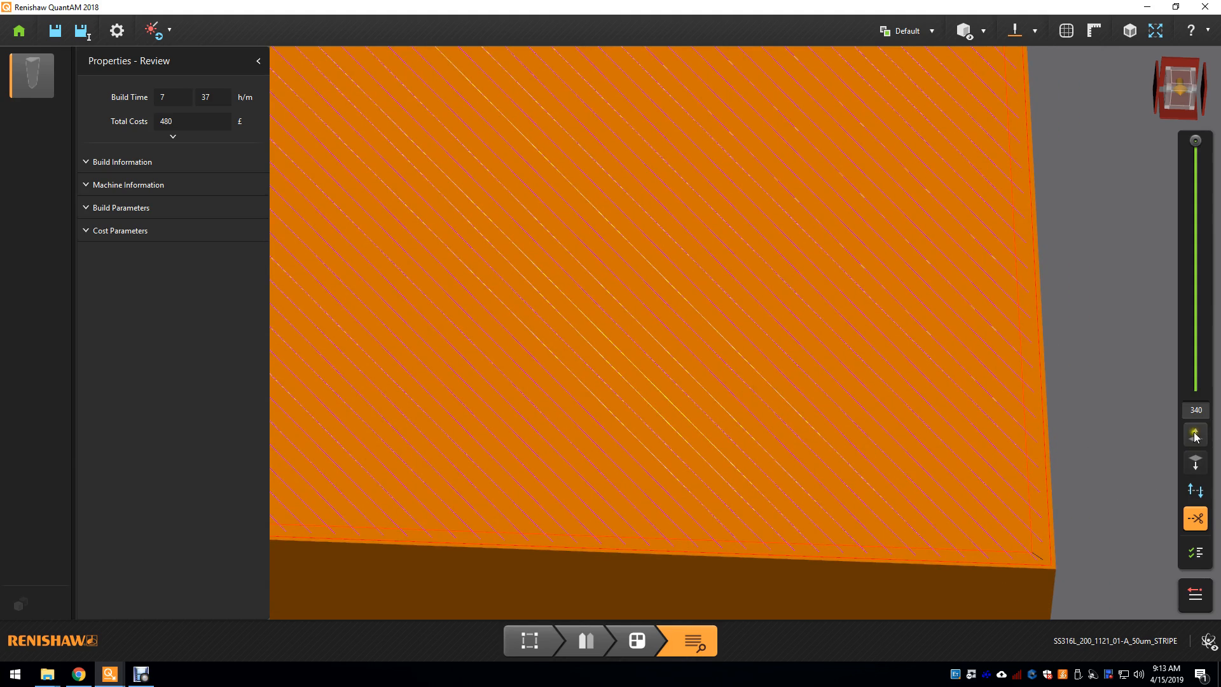
Step: Step down one layer at a time from layer 340 to layer 332, examining the hatch direction on each layer
{"action": "left_click", "coordinate": [1196, 461]}
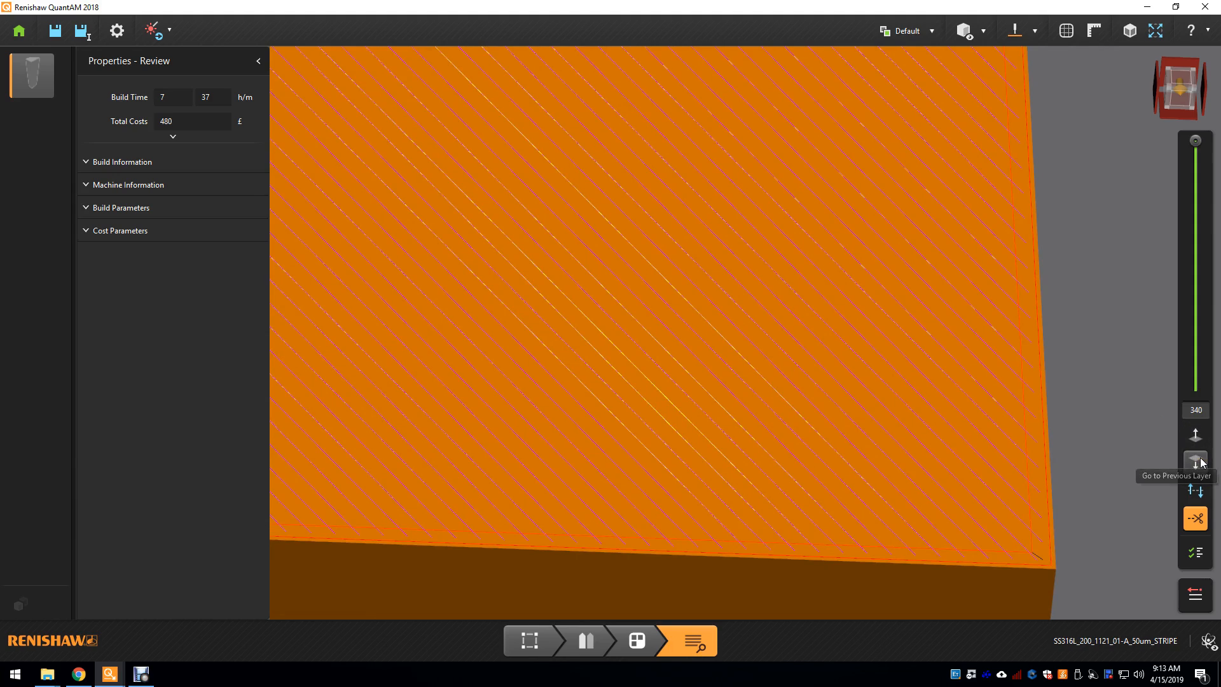
{"action": "left_click", "coordinate": [1196, 461]}
{"action": "left_click", "coordinate": [1196, 461]}
{"action": "left_click", "coordinate": [1200, 463]}
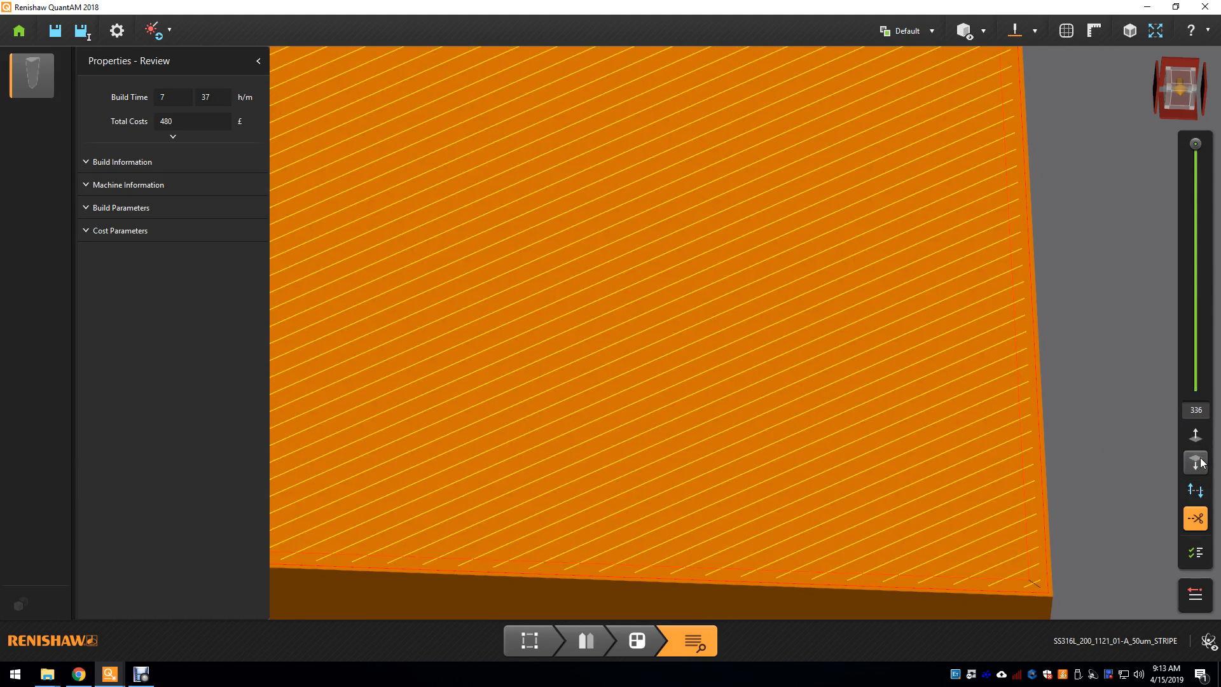
{"action": "left_click", "coordinate": [1200, 462]}
{"action": "left_click", "coordinate": [1200, 463]}
{"action": "left_click", "coordinate": [1200, 462]}
{"action": "left_click", "coordinate": [1200, 462]}
{"action": "scroll", "coordinate": [1094, 409], "scroll_direction": "down", "scroll_amount": 5}
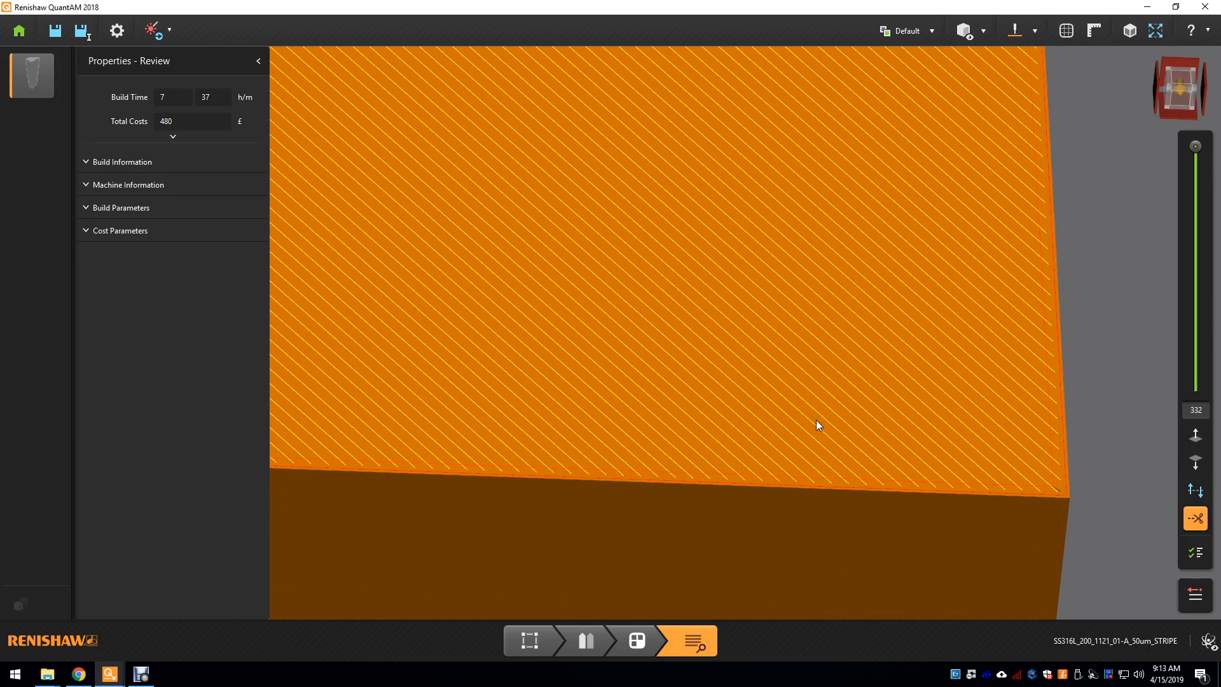
{"action": "middle_click_drag", "start_coordinate": [789, 342], "coordinate": [845, 360]}
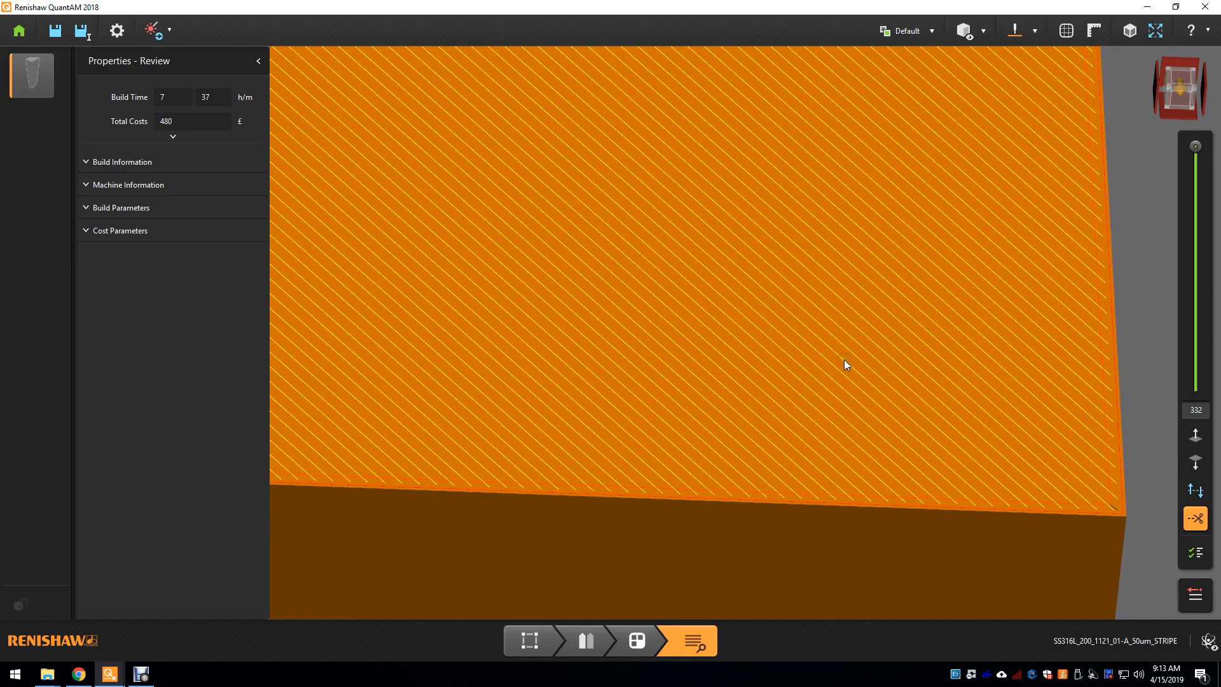
{"action": "scroll", "coordinate": [1075, 380], "scroll_direction": "down", "scroll_amount": 8}
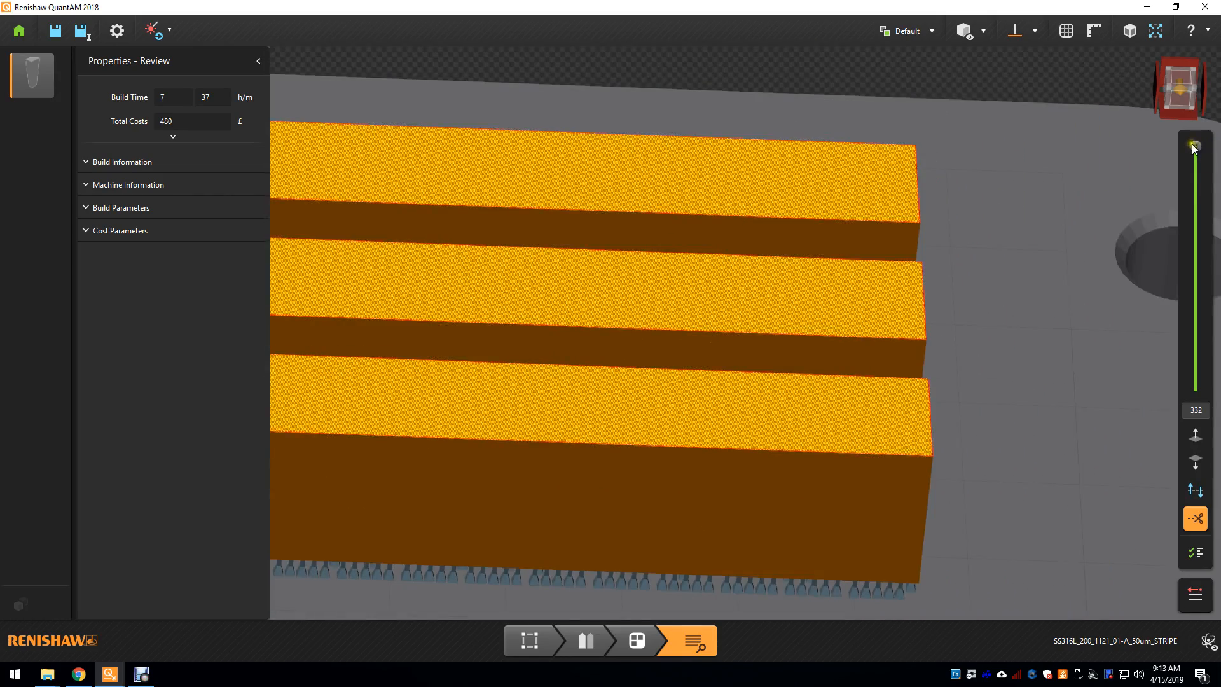
Step: Lower the displayed layer to 7 and examine the scan paths on the support structures
{"action": "left_click_drag", "start_coordinate": [1194, 147], "coordinate": [1196, 409]}
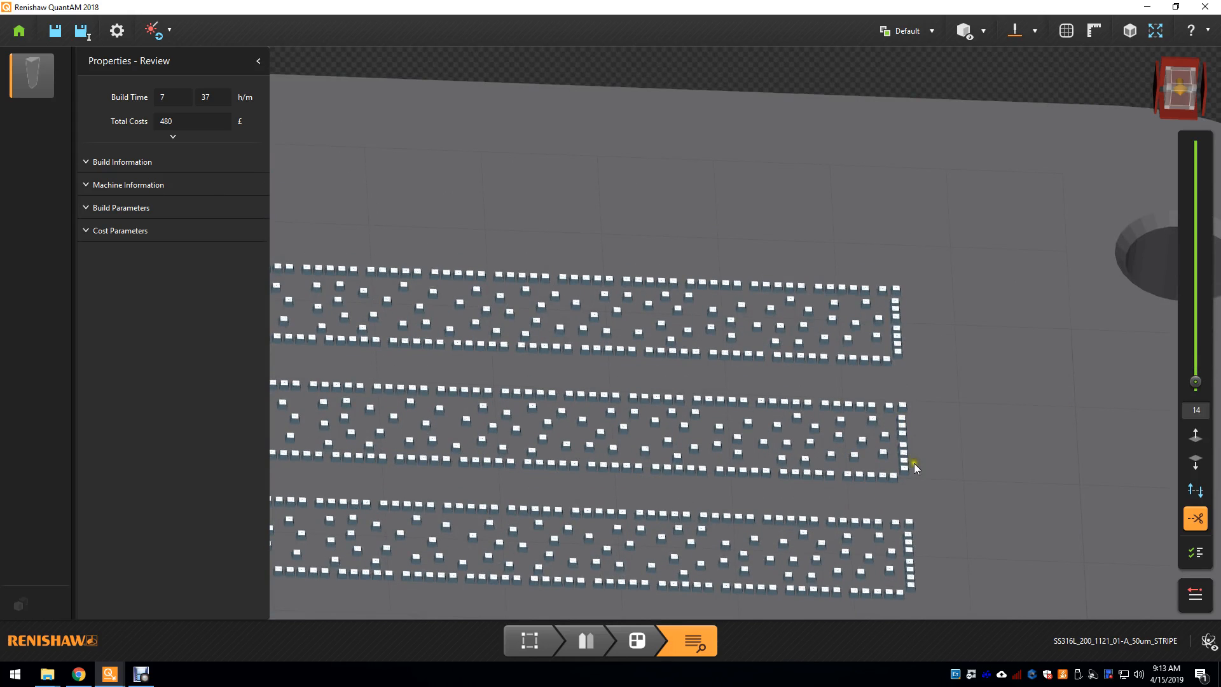
{"action": "scroll", "coordinate": [914, 467], "scroll_direction": "up", "scroll_amount": 10}
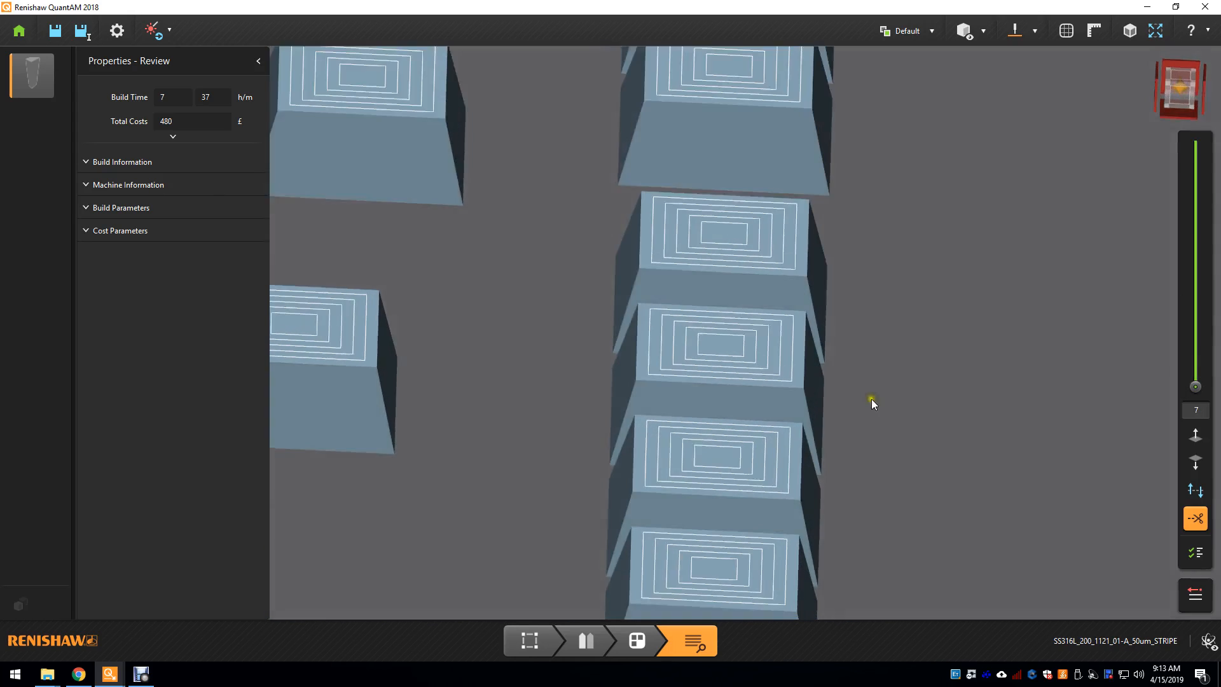
{"action": "right_click_drag", "start_coordinate": [871, 398], "coordinate": [811, 396]}
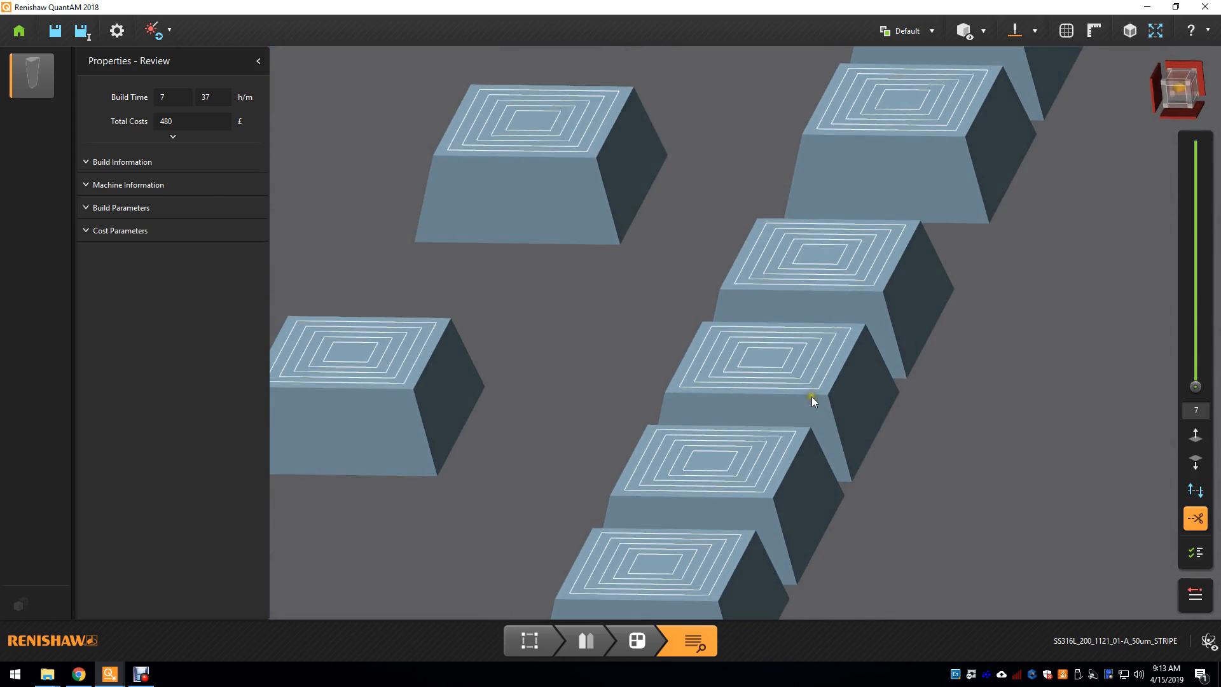
Step: Show the exposure points on the layer 7 supports, examine their spacing, and return to the scan line display
{"action": "left_click", "coordinate": [1035, 32]}
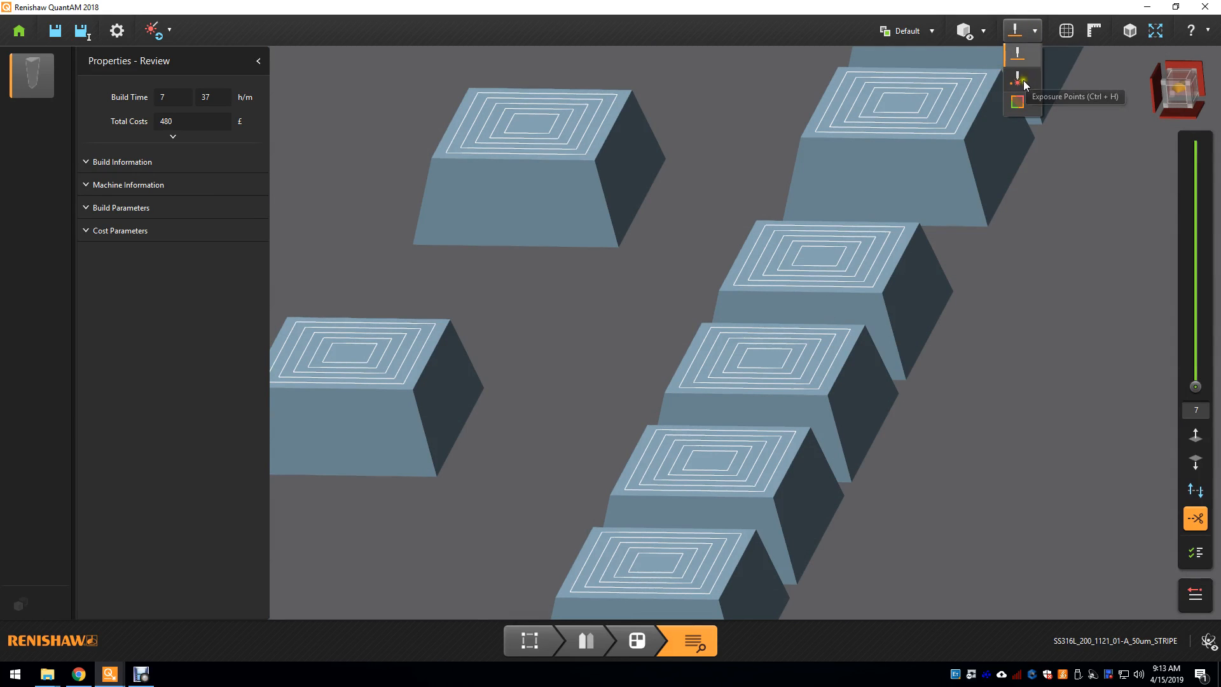
{"action": "key", "text": "ctrl+h"}
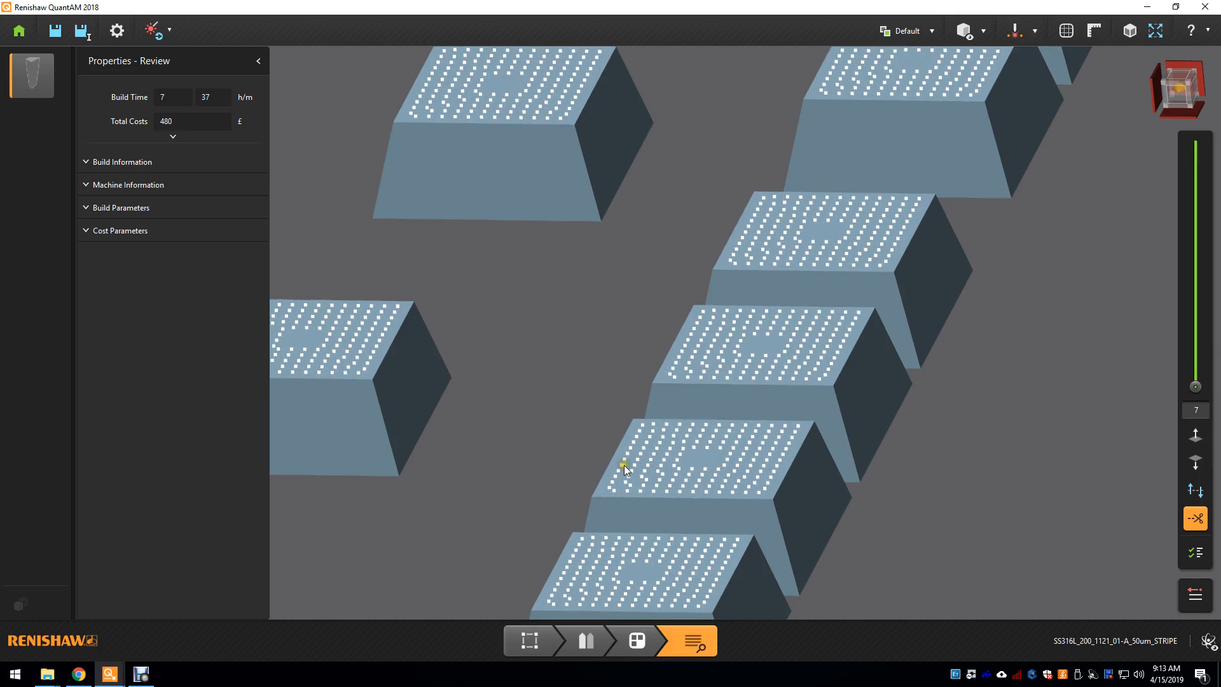
{"action": "scroll", "coordinate": [632, 468], "scroll_direction": "up", "scroll_amount": 5}
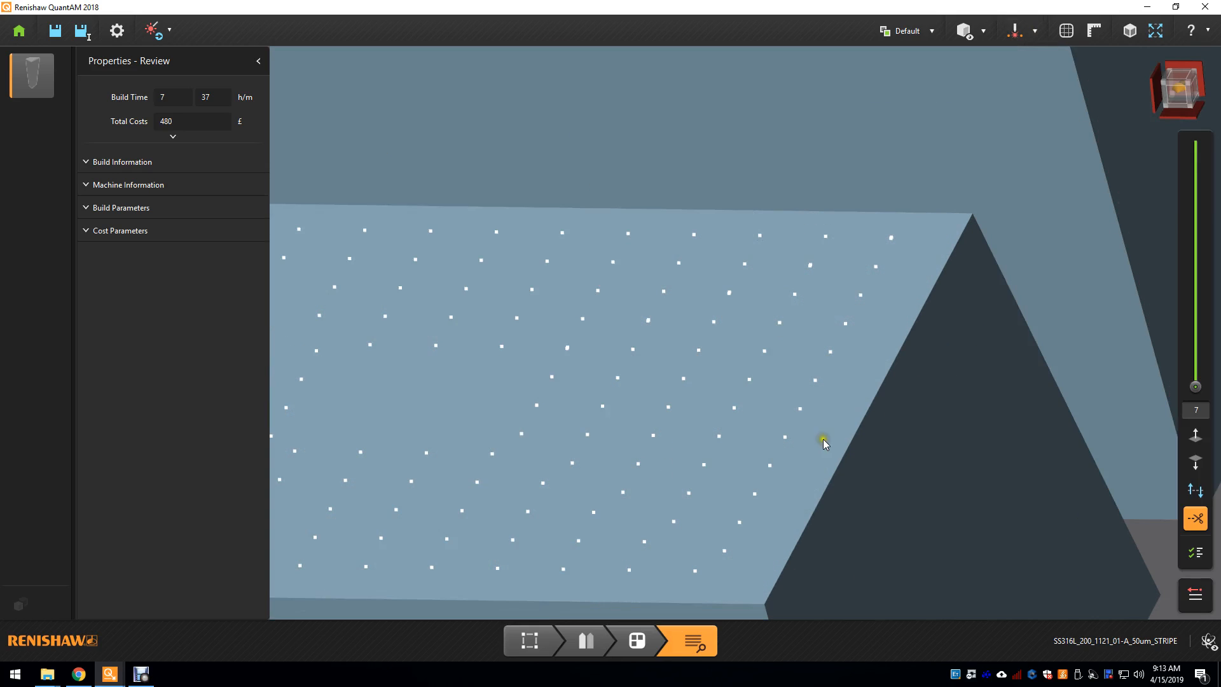
{"action": "scroll", "coordinate": [823, 442], "scroll_direction": "up", "scroll_amount": 2}
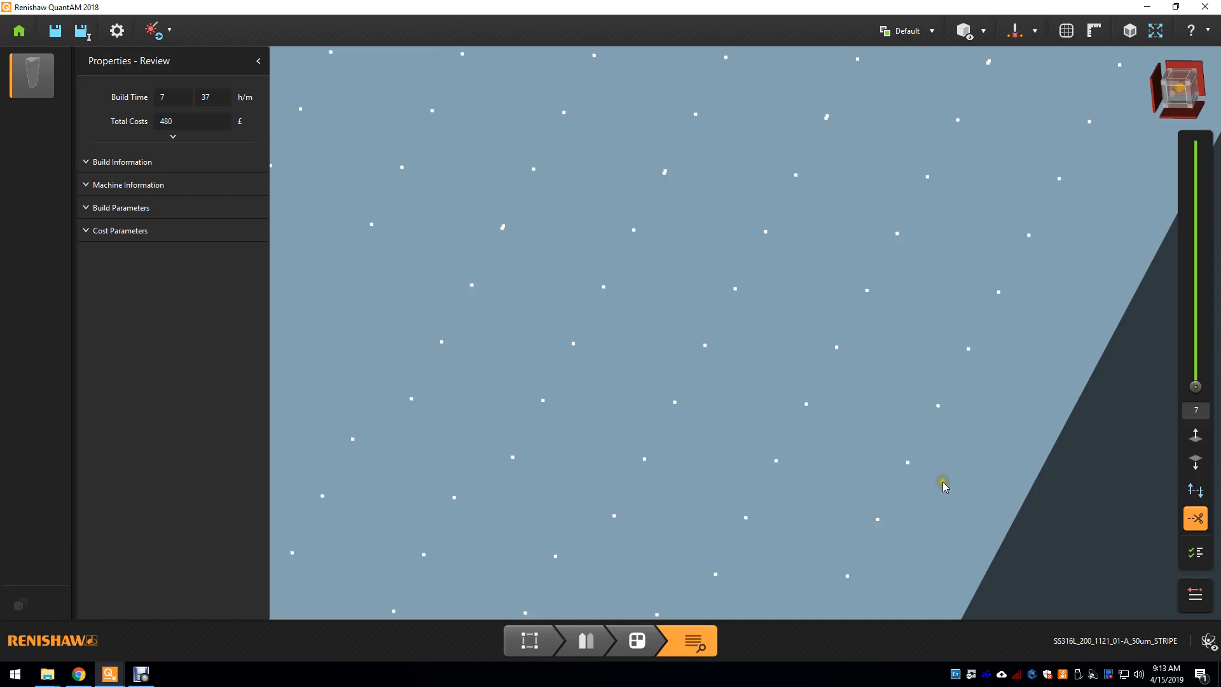
{"action": "scroll", "coordinate": [945, 482], "scroll_direction": "down", "scroll_amount": 1}
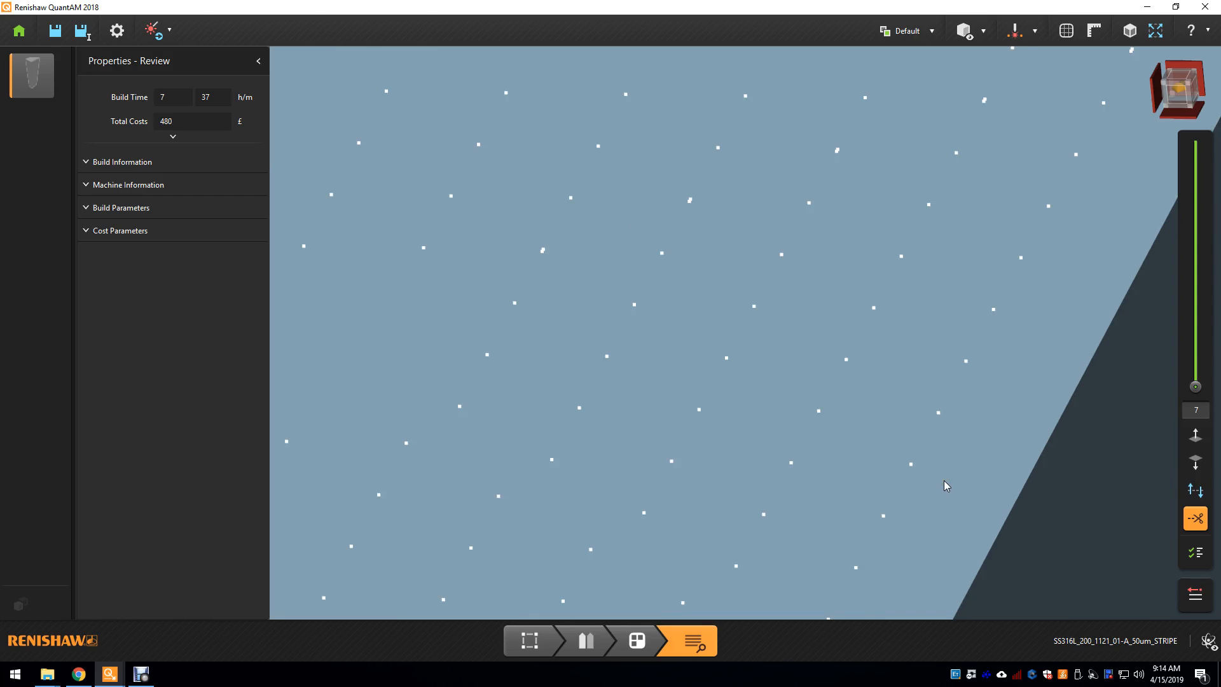
{"action": "scroll", "coordinate": [945, 480], "scroll_direction": "down", "scroll_amount": 2}
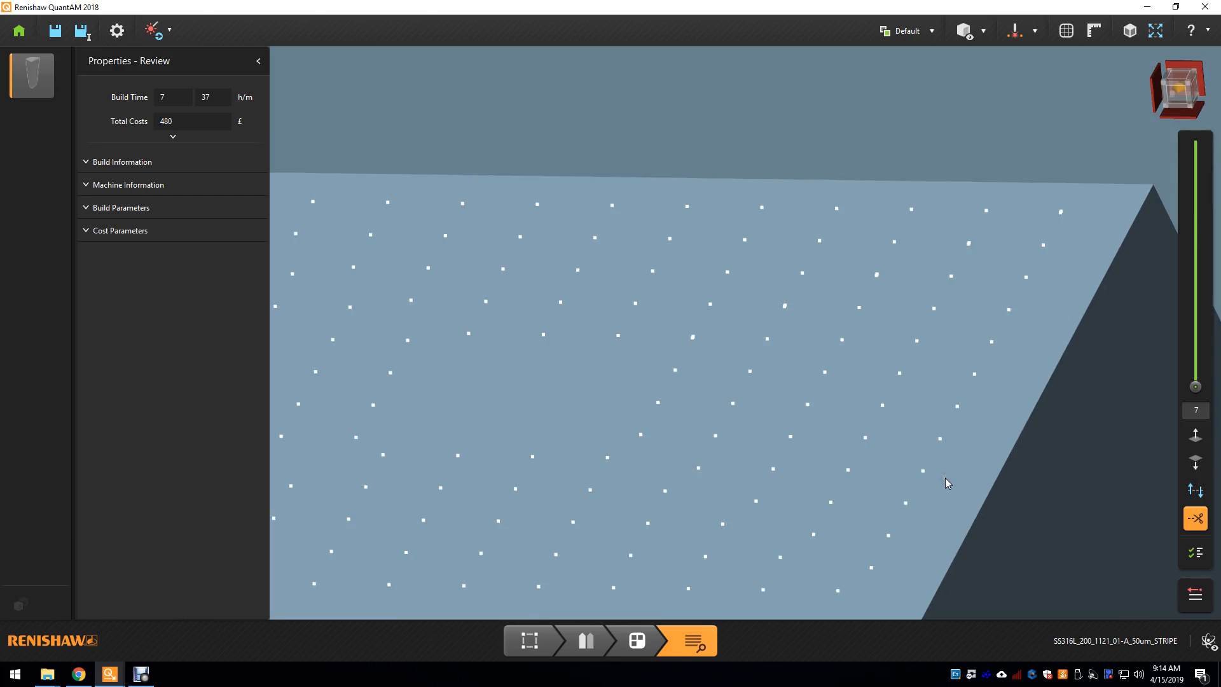
{"action": "scroll", "coordinate": [945, 478], "scroll_direction": "down", "scroll_amount": 4}
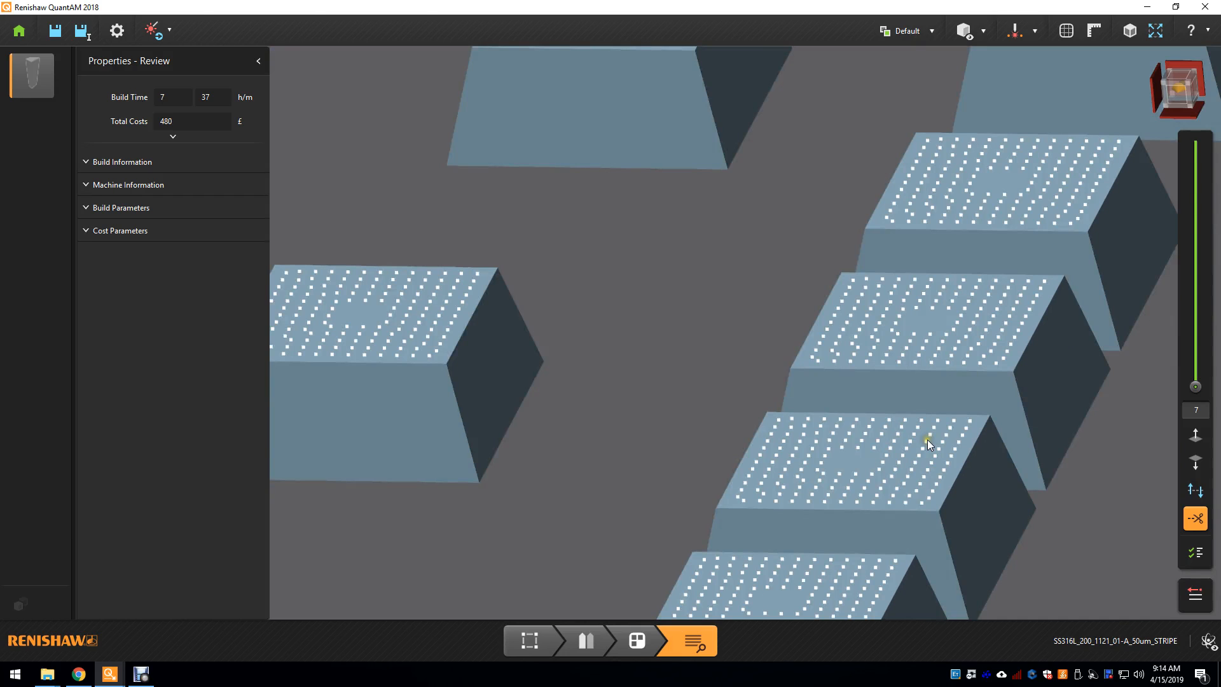
{"action": "left_click", "coordinate": [1036, 33]}
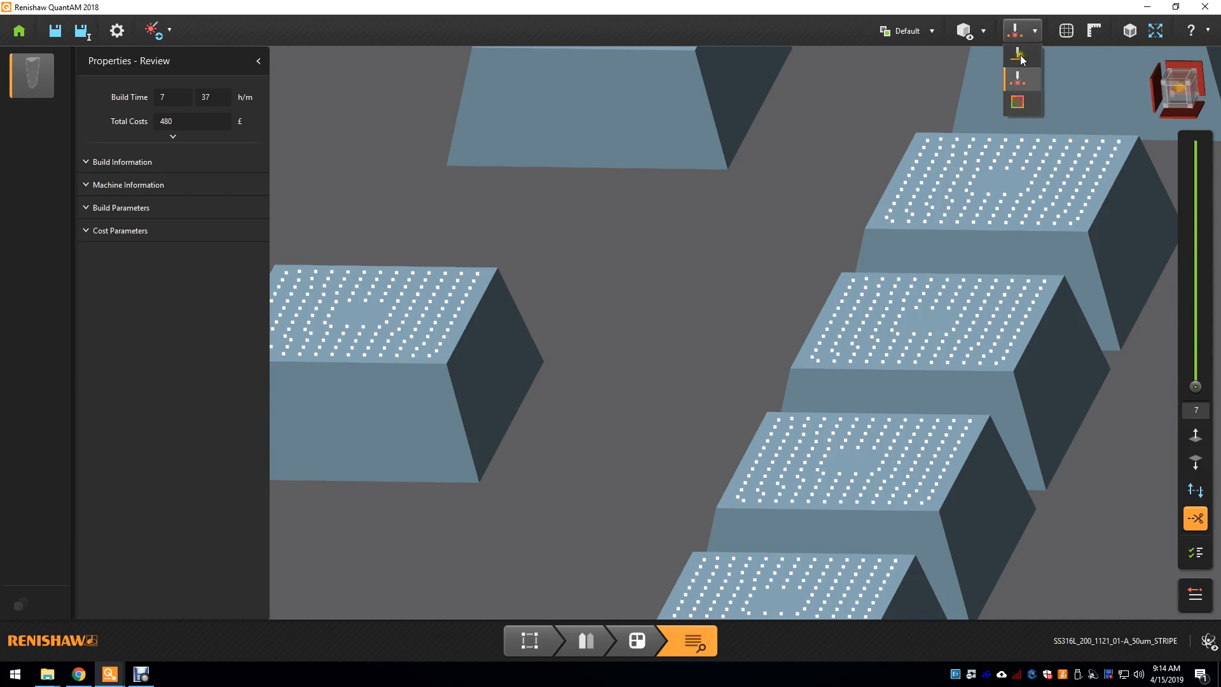
{"action": "left_click", "coordinate": [1021, 57]}
Step: Look over the support sections of all six bars and expand the Build Information to review build height, layers and volumes
{"action": "scroll", "coordinate": [1050, 361], "scroll_direction": "down", "scroll_amount": 10}
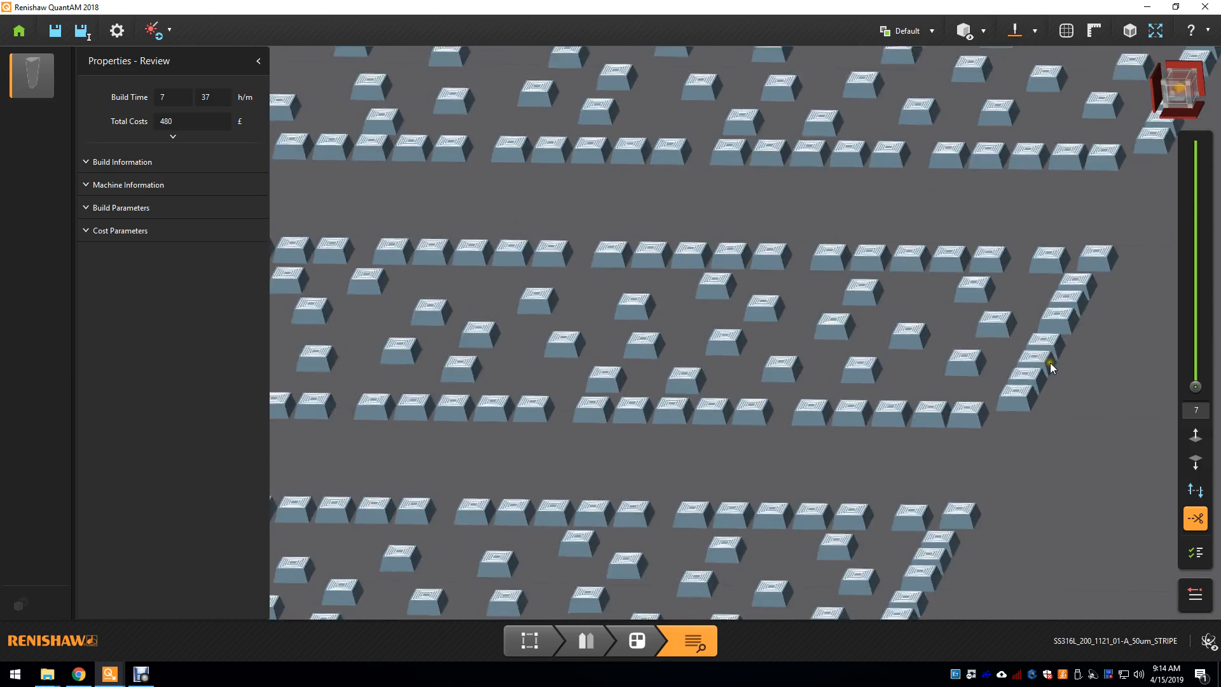
{"action": "scroll", "coordinate": [1051, 361], "scroll_direction": "down", "scroll_amount": 3}
{"action": "scroll", "coordinate": [846, 306], "scroll_direction": "up", "scroll_amount": 5}
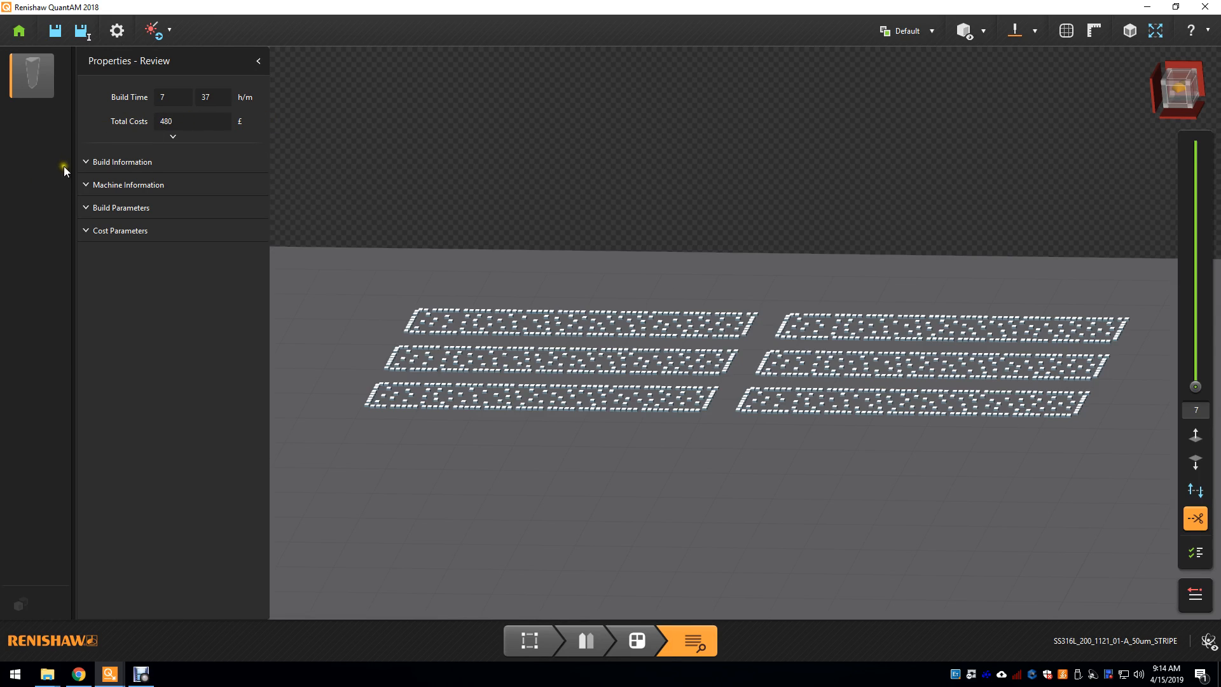
{"action": "left_click", "coordinate": [87, 161]}
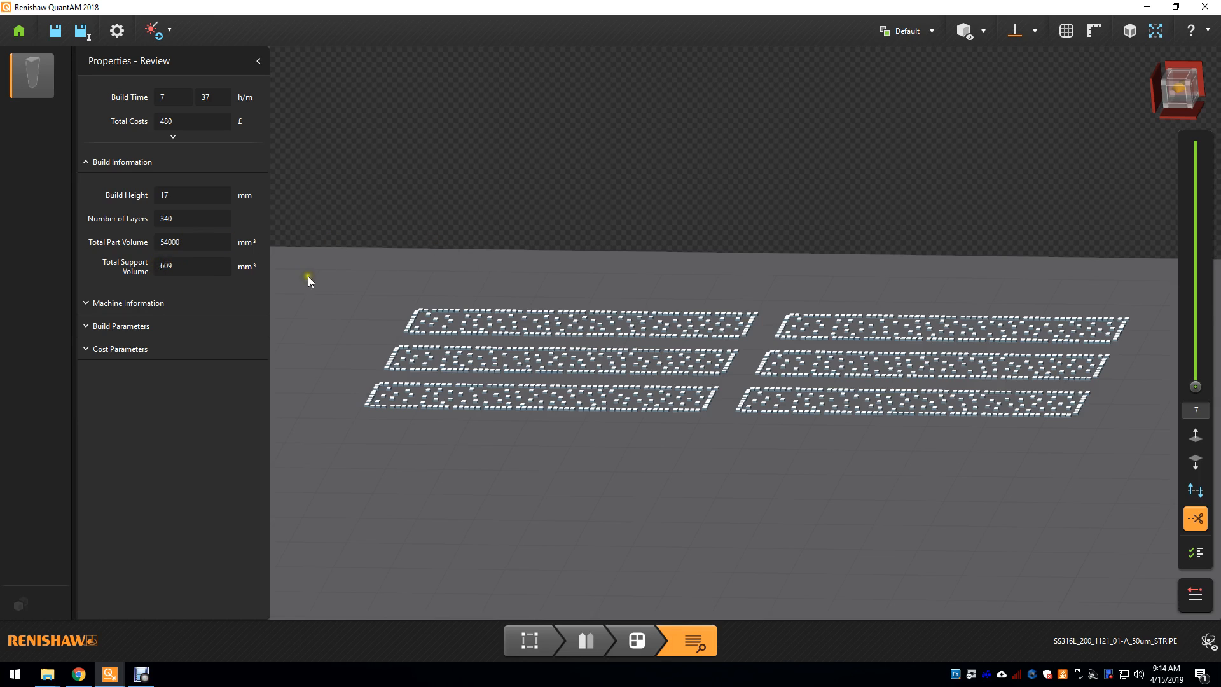
{"action": "middle_click_drag", "start_coordinate": [500, 261], "coordinate": [475, 270]}
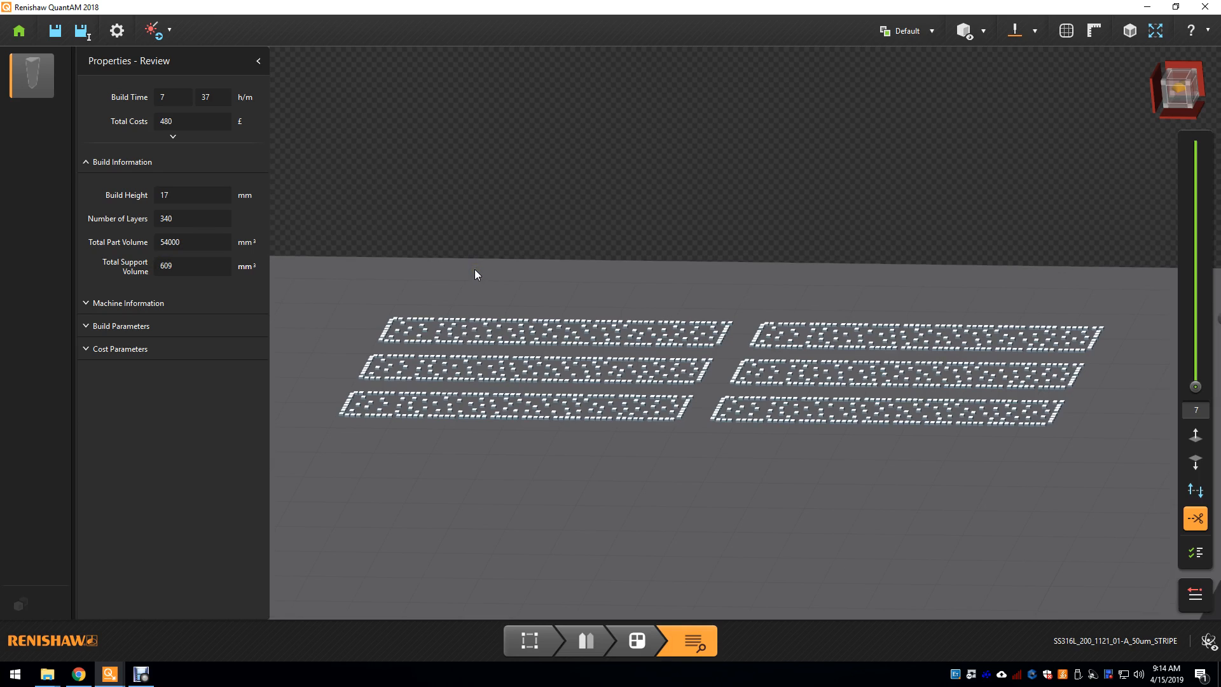